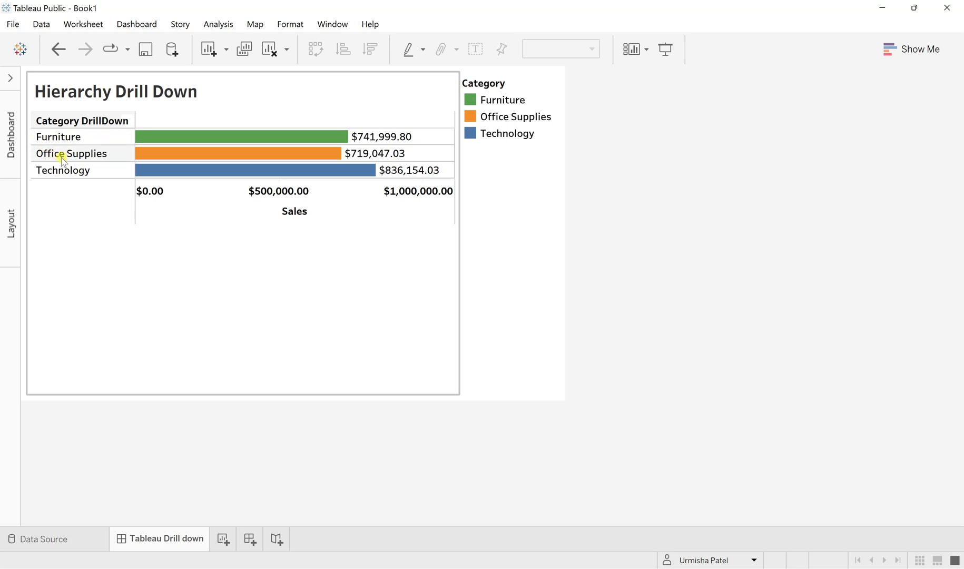
Step: Expand and collapse Office Supplies and Technology sub-categories on the existing chart
{"action": "left_click", "coordinate": [64, 154]}
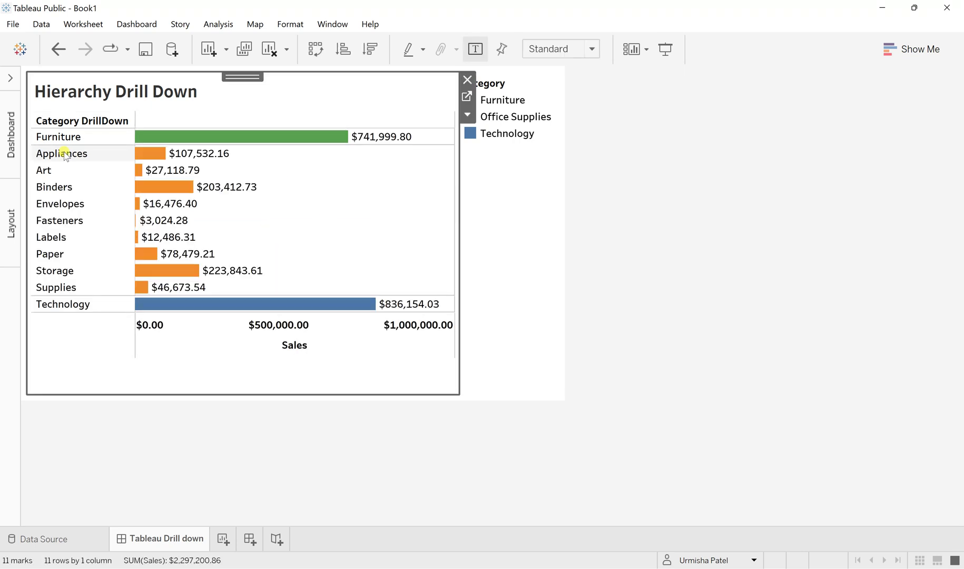
{"action": "left_click", "coordinate": [64, 154]}
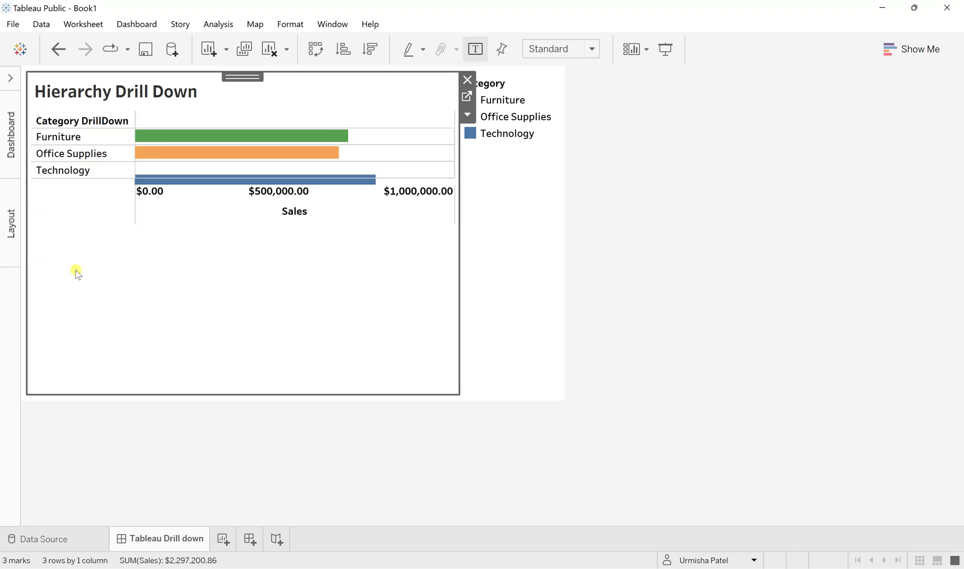
{"action": "left_click", "coordinate": [69, 153]}
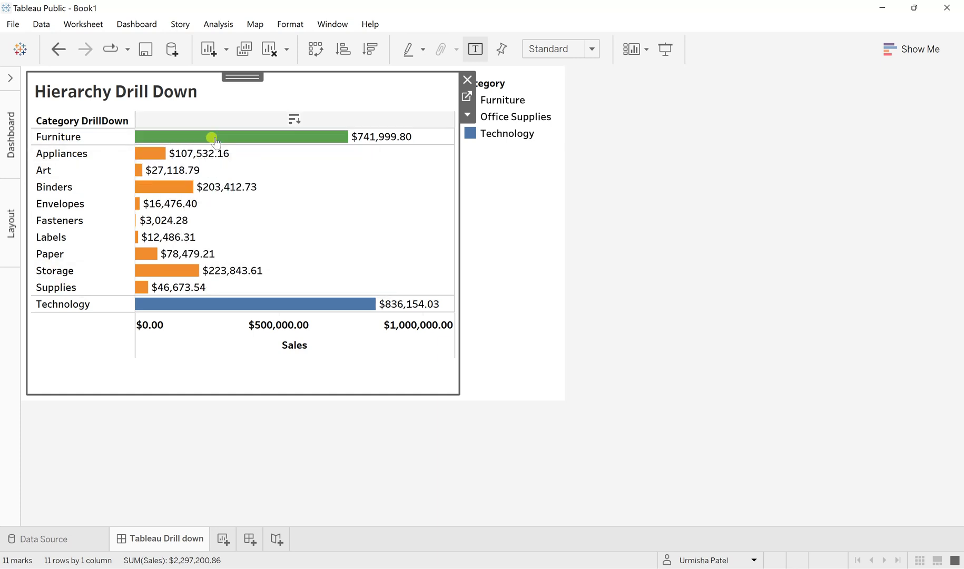
{"action": "left_click", "coordinate": [56, 155]}
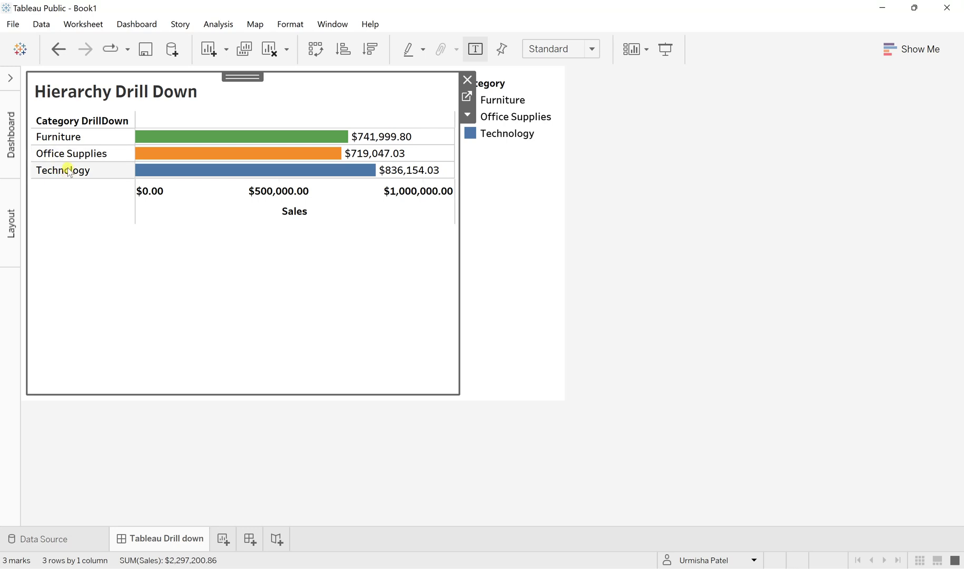
{"action": "left_click", "coordinate": [69, 169]}
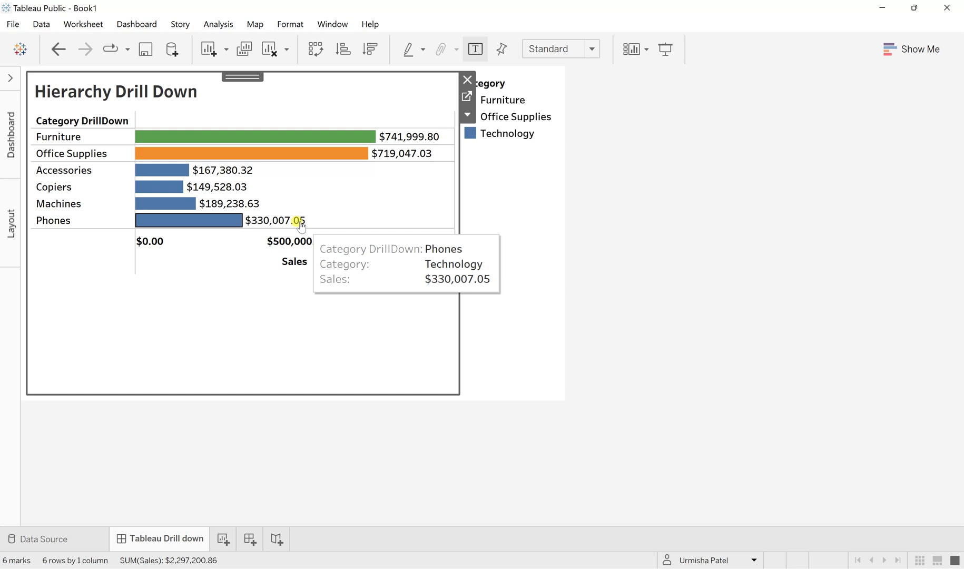
{"action": "left_click", "coordinate": [50, 169]}
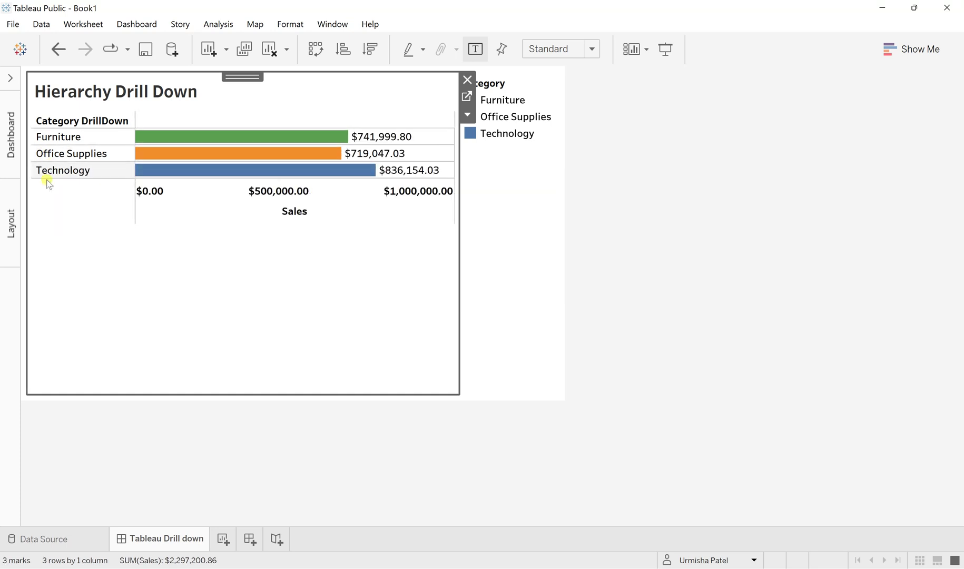
Step: Create Sheet 2 with Category and Sub-Category on the Rows shelf
{"action": "left_click", "coordinate": [223, 539]}
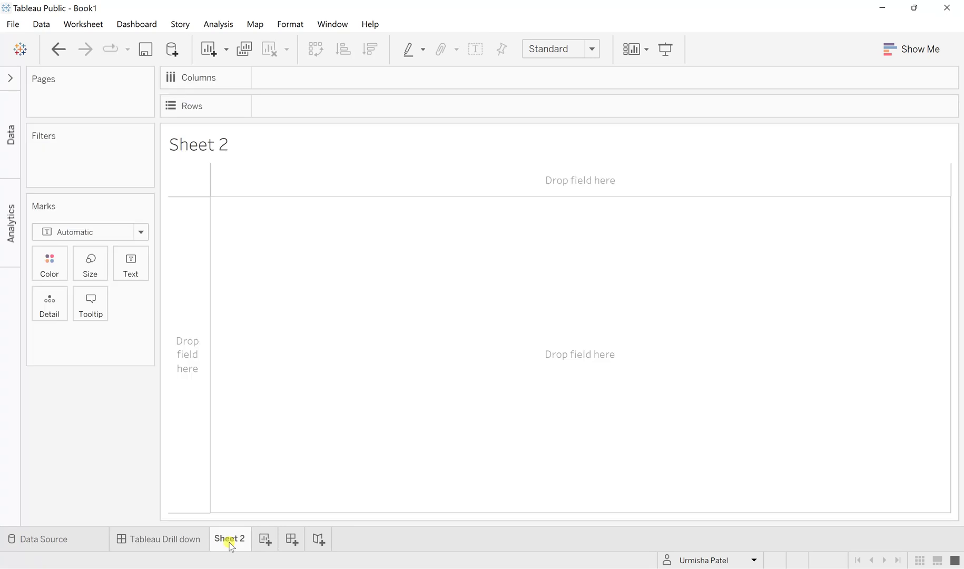
{"action": "left_click", "coordinate": [10, 79]}
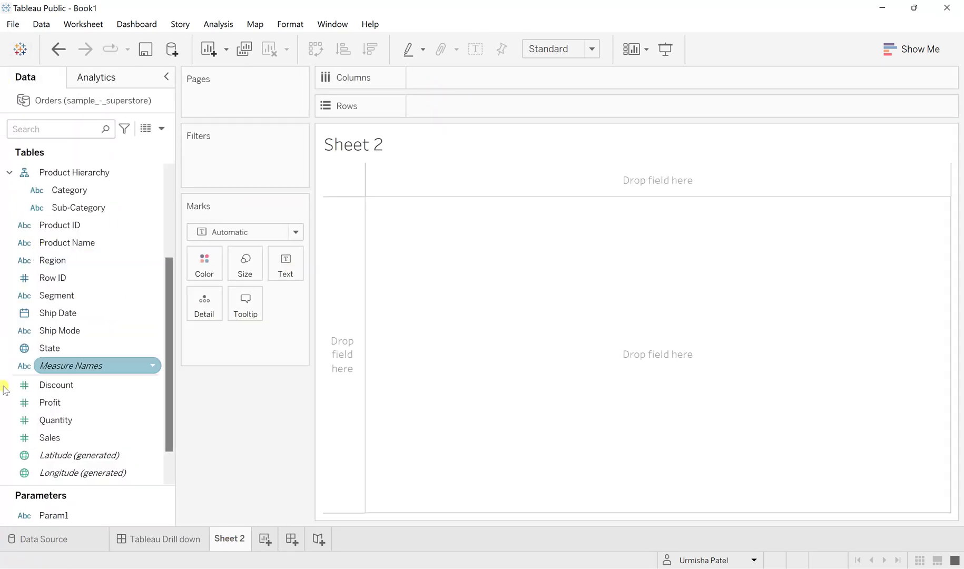
{"action": "scroll", "coordinate": [74, 279], "scroll_direction": "up", "scroll_amount": 2}
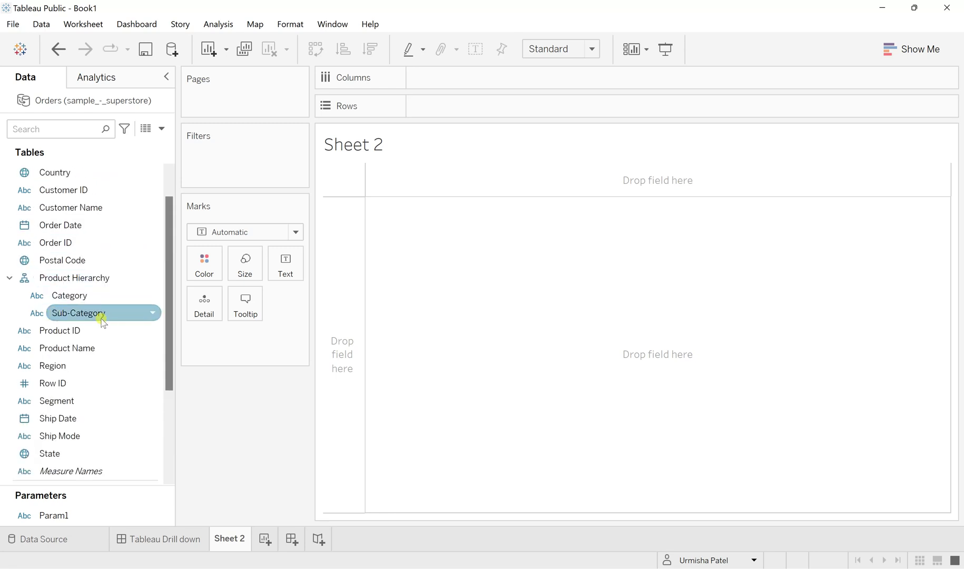
{"action": "left_click_drag", "start_coordinate": [69, 301], "coordinate": [452, 111]}
{"action": "left_click_drag", "start_coordinate": [105, 310], "coordinate": [601, 106]}
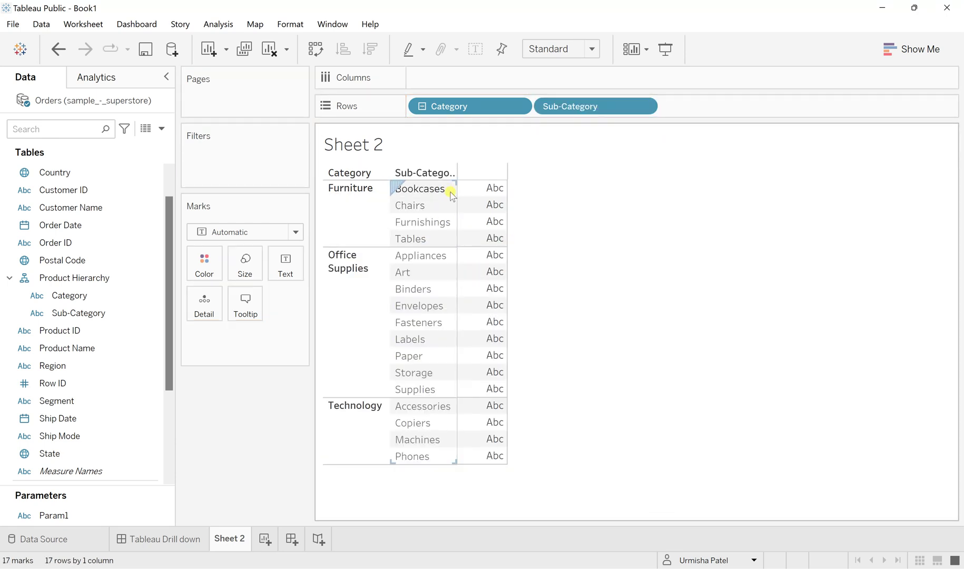
{"action": "mouse_move", "coordinate": [493, 210]}
{"action": "scroll", "coordinate": [114, 424], "scroll_direction": "down", "scroll_amount": 3}
Step: Add Sales to the sub-category table and turn it into horizontal bars via Show Me
{"action": "double_click", "coordinate": [42, 403]}
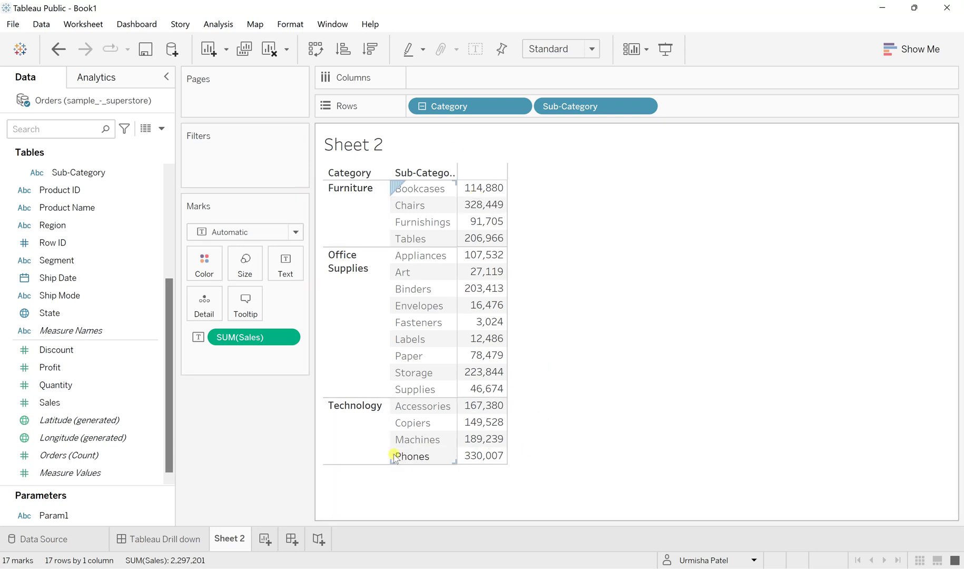
{"action": "left_click", "coordinate": [897, 50]}
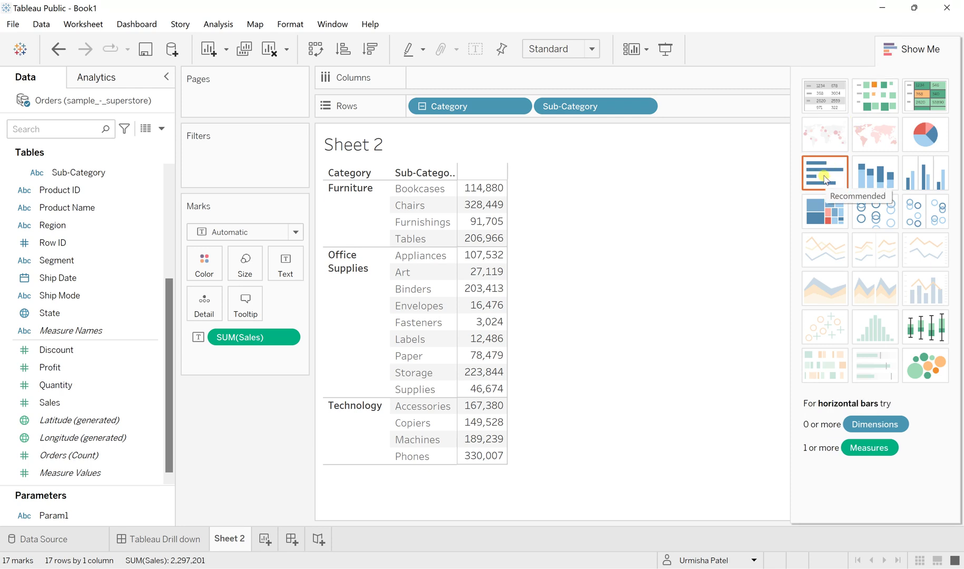
{"action": "left_click", "coordinate": [824, 179]}
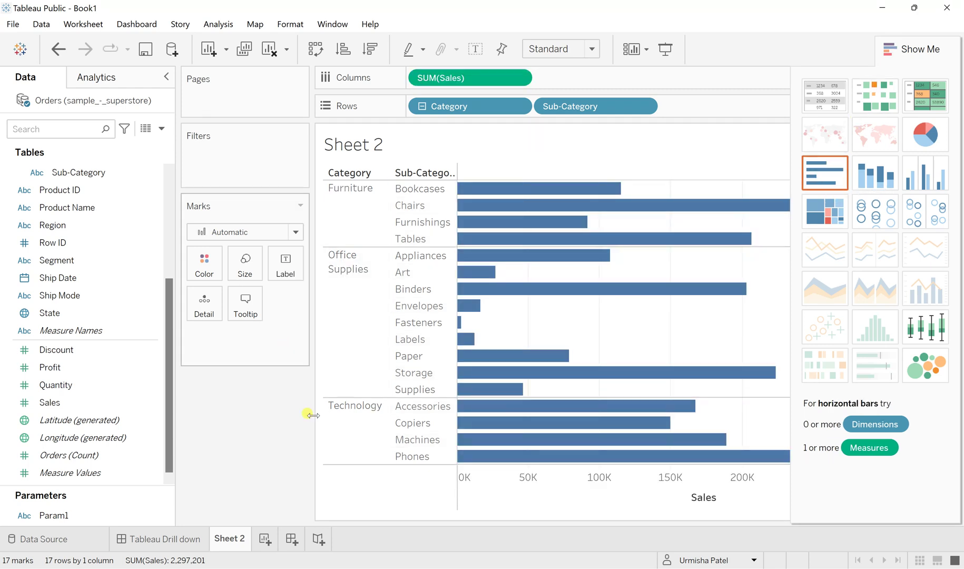
{"action": "left_click", "coordinate": [913, 49]}
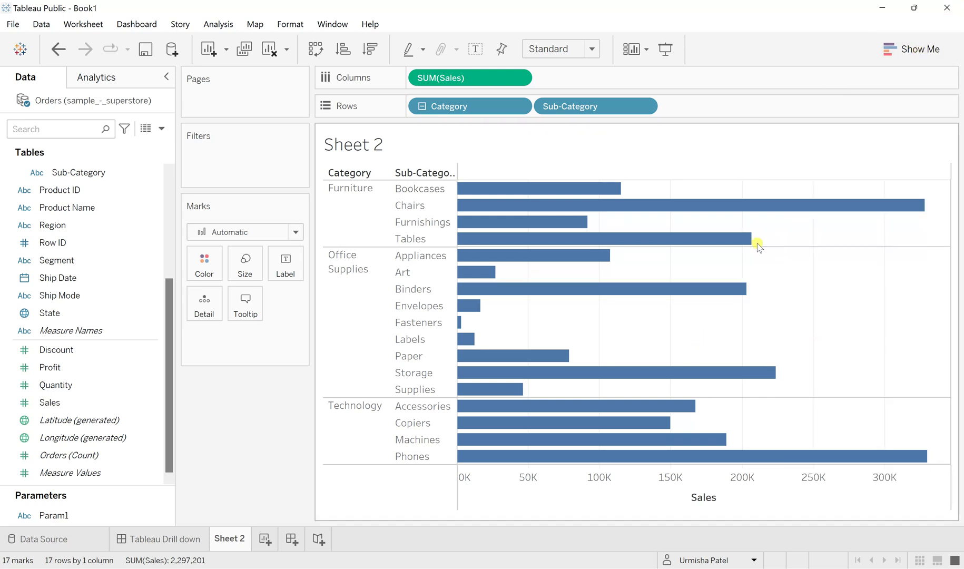
{"action": "mouse_move", "coordinate": [669, 198]}
Step: Show mark labels on the bars and sort them by Sales descending within each category
{"action": "left_click", "coordinate": [476, 51]}
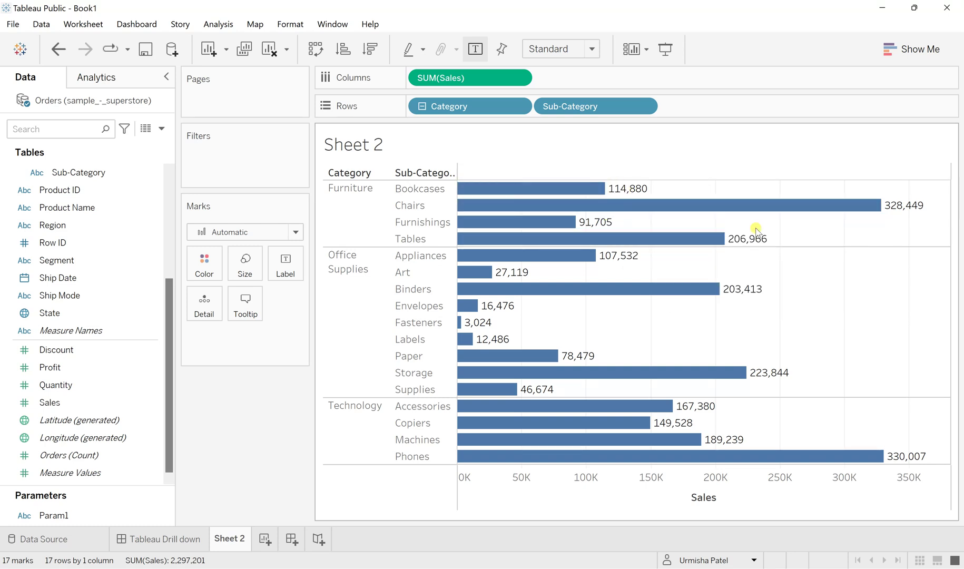
{"action": "mouse_move", "coordinate": [721, 241]}
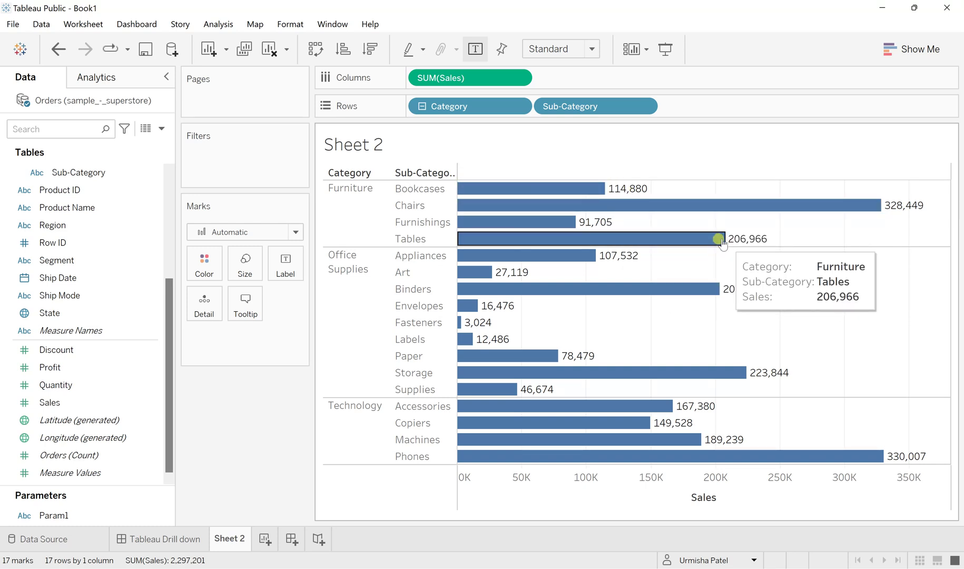
{"action": "left_click", "coordinate": [370, 49]}
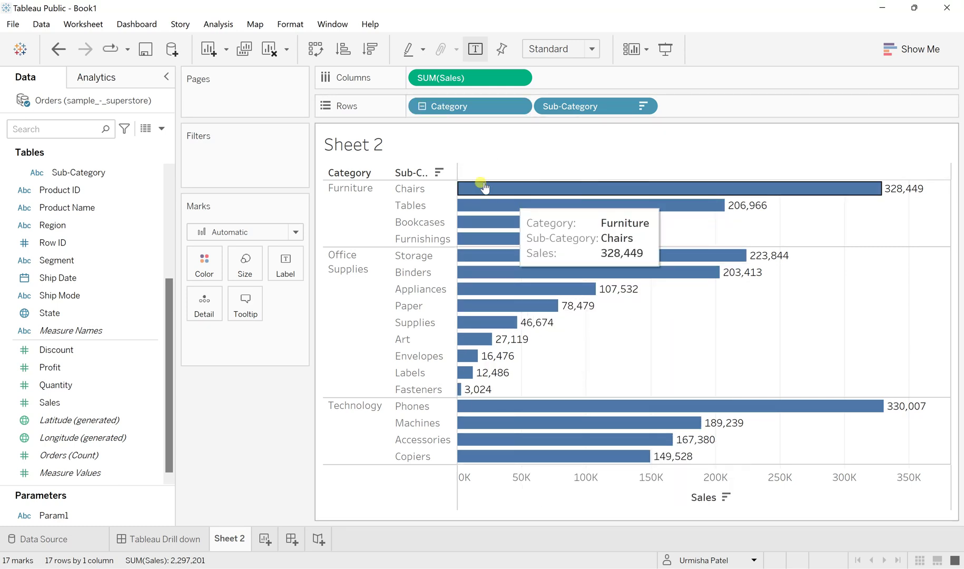
Step: Colour the bars by putting Category on the Color mark
{"action": "scroll", "coordinate": [74, 195], "scroll_direction": "up", "scroll_amount": 5}
{"action": "left_click", "coordinate": [74, 190]}
{"action": "left_click_drag", "start_coordinate": [80, 281], "coordinate": [203, 259]}
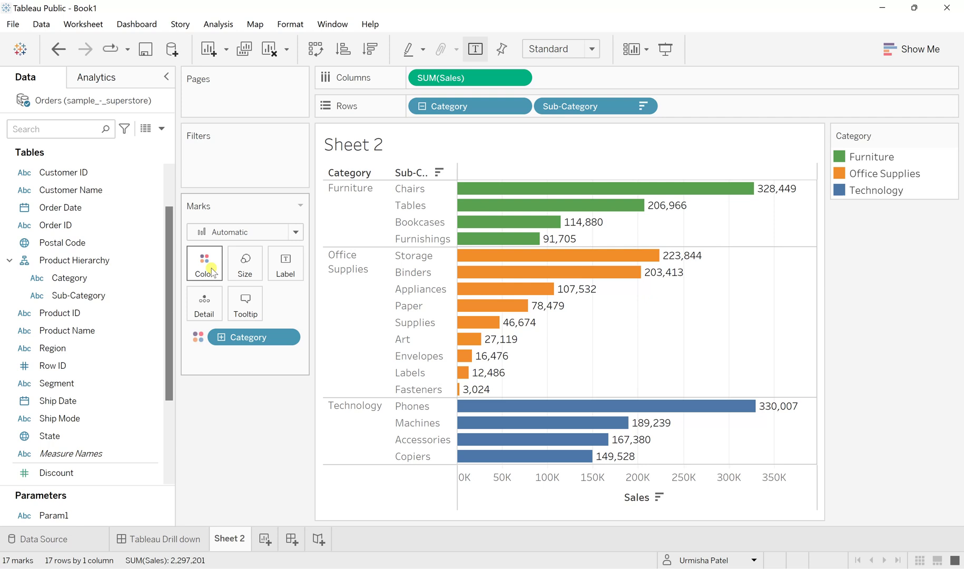
Step: Change Office Supplies to red in Edit Colors and apply it
{"action": "left_click", "coordinate": [211, 270]}
{"action": "left_click", "coordinate": [259, 315]}
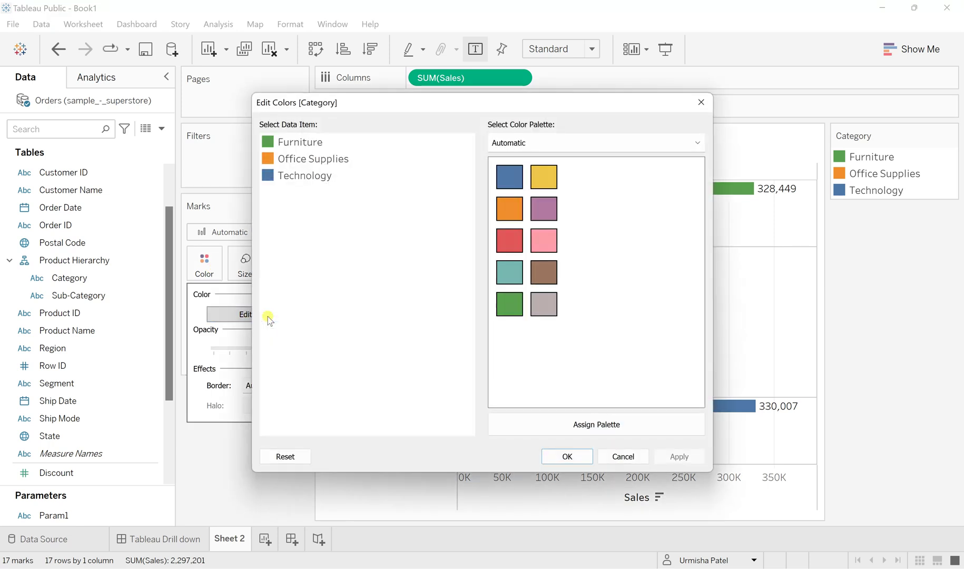
{"action": "left_click", "coordinate": [268, 165]}
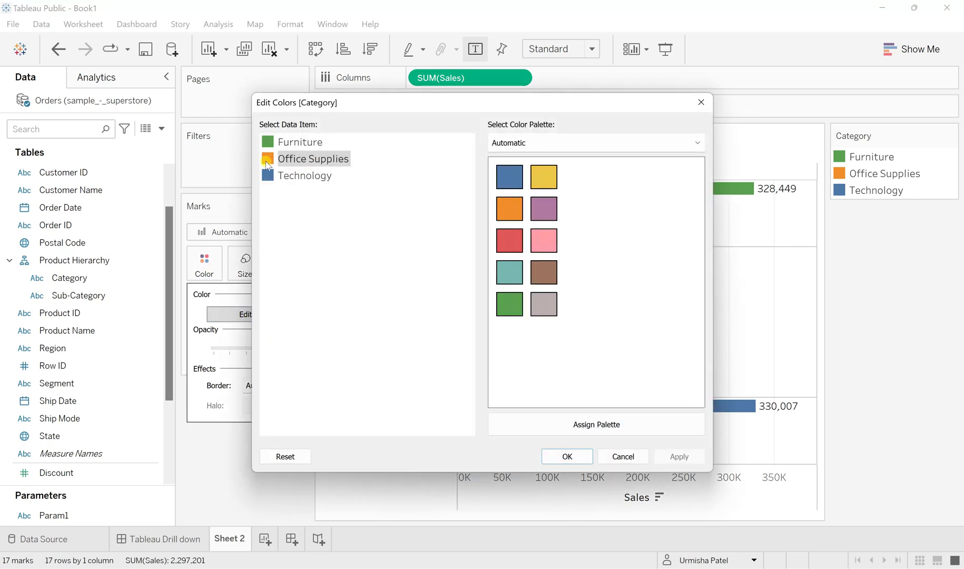
{"action": "left_click", "coordinate": [509, 241]}
{"action": "left_click", "coordinate": [679, 456]}
{"action": "left_click", "coordinate": [559, 456]}
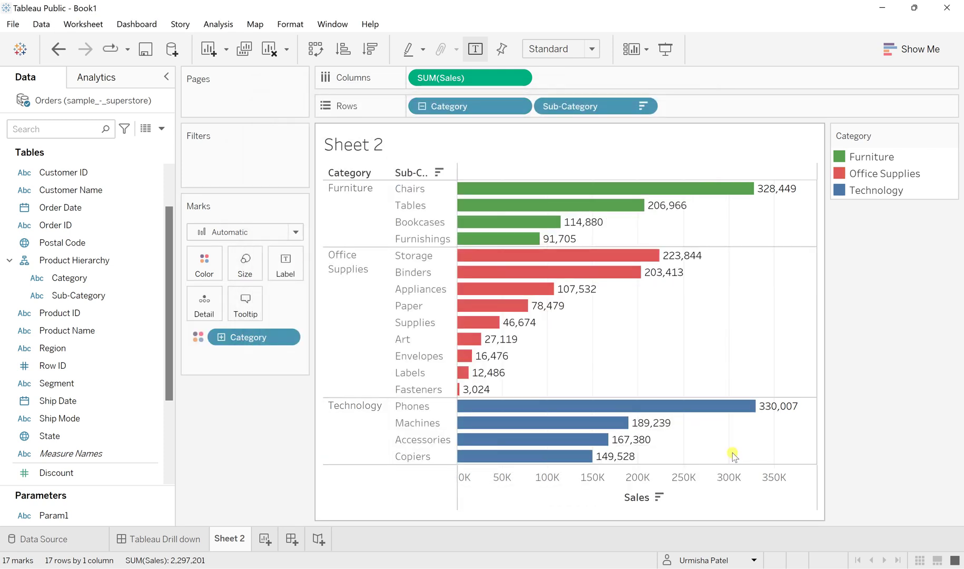
{"action": "mouse_move", "coordinate": [503, 340]}
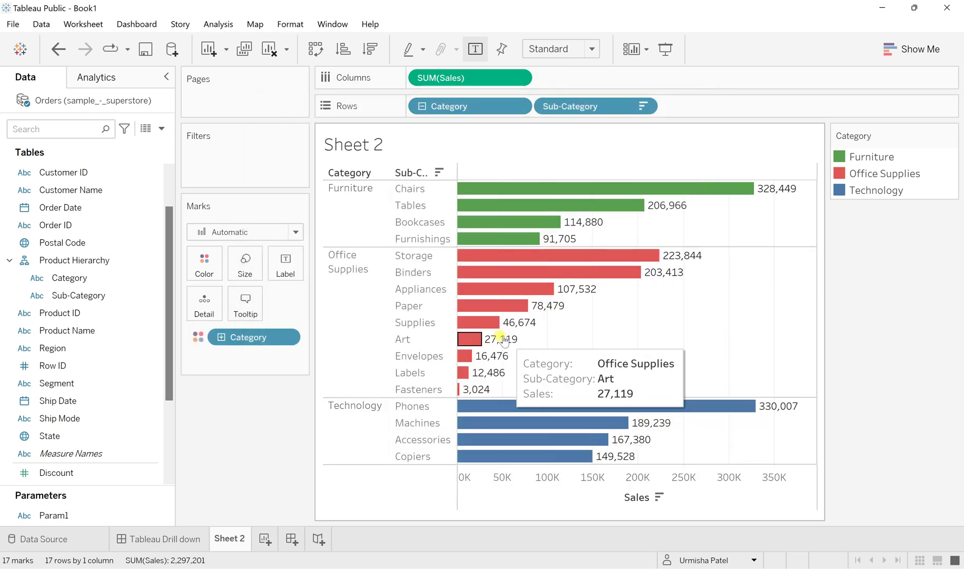
Step: Select and clear the Furniture marks, dismiss the Analysis menu, and open the Data pane menu
{"action": "left_click", "coordinate": [355, 214]}
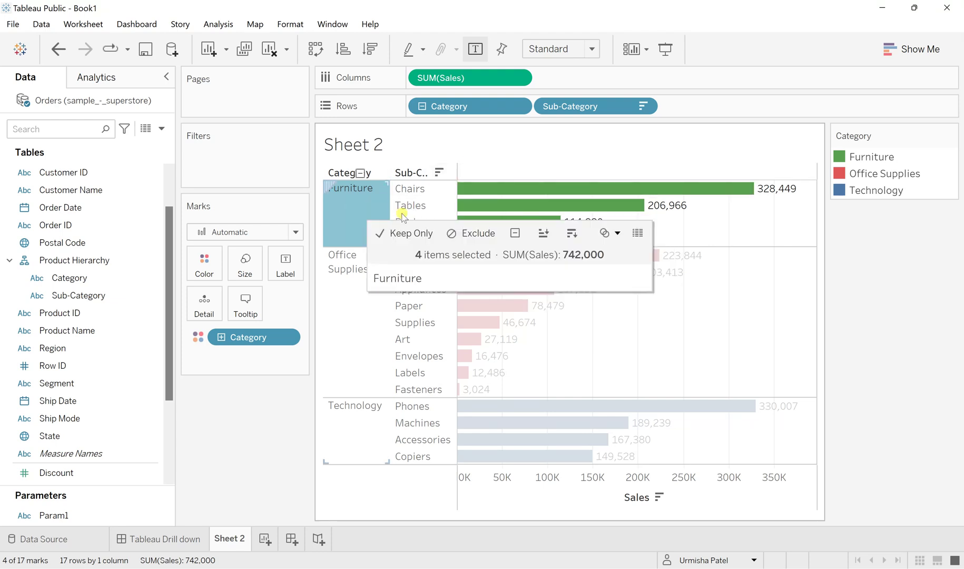
{"action": "left_click", "coordinate": [348, 216]}
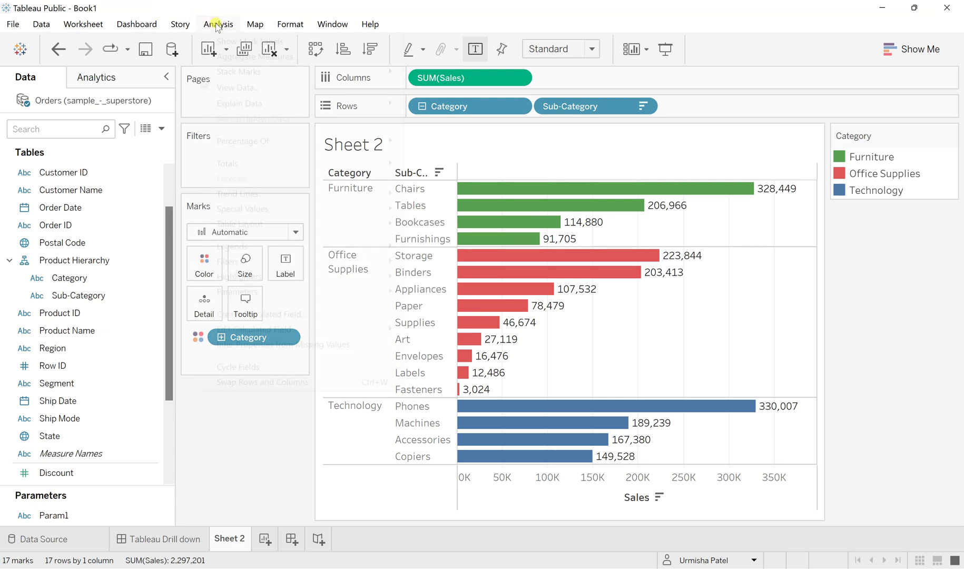
{"action": "left_click", "coordinate": [217, 24]}
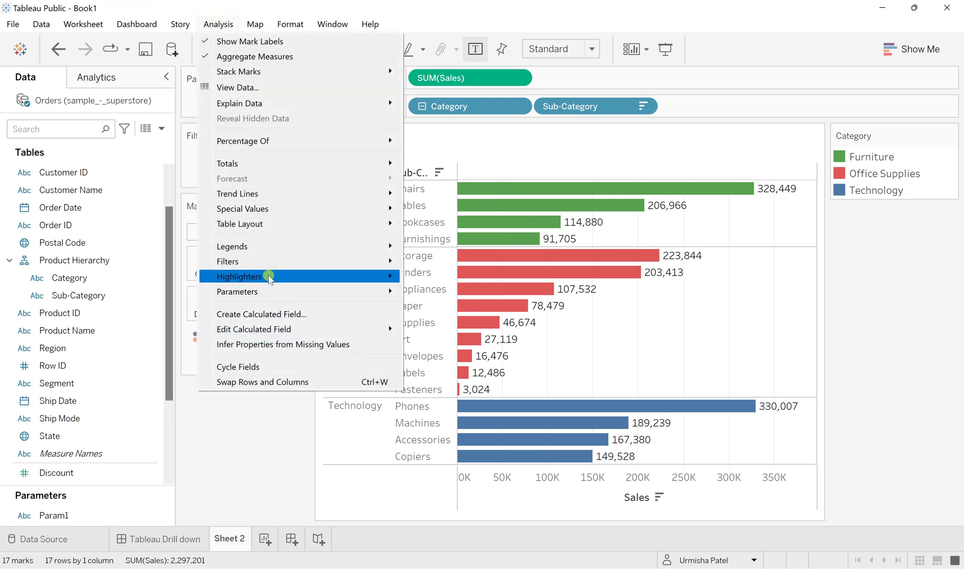
{"action": "left_click", "coordinate": [230, 411]}
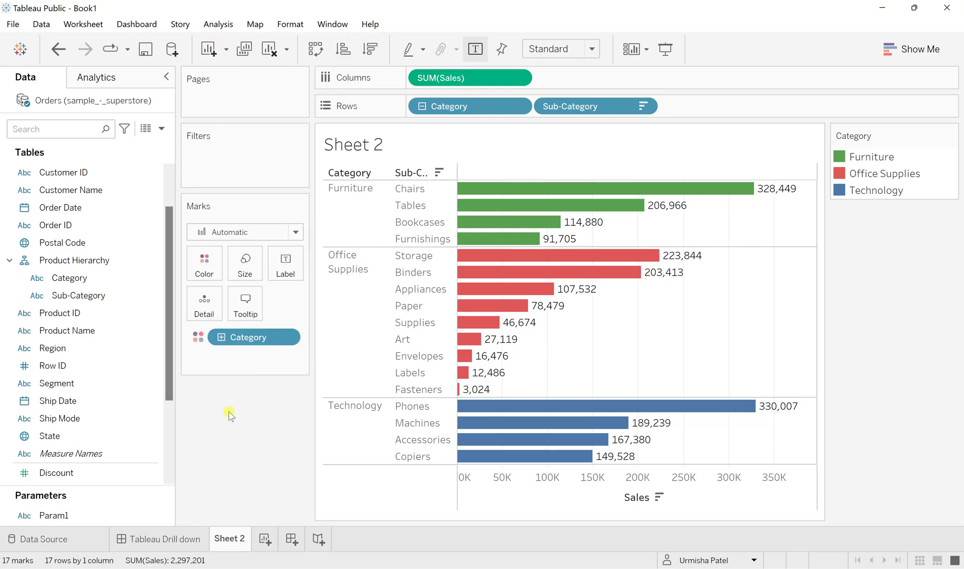
{"action": "left_click", "coordinate": [163, 128]}
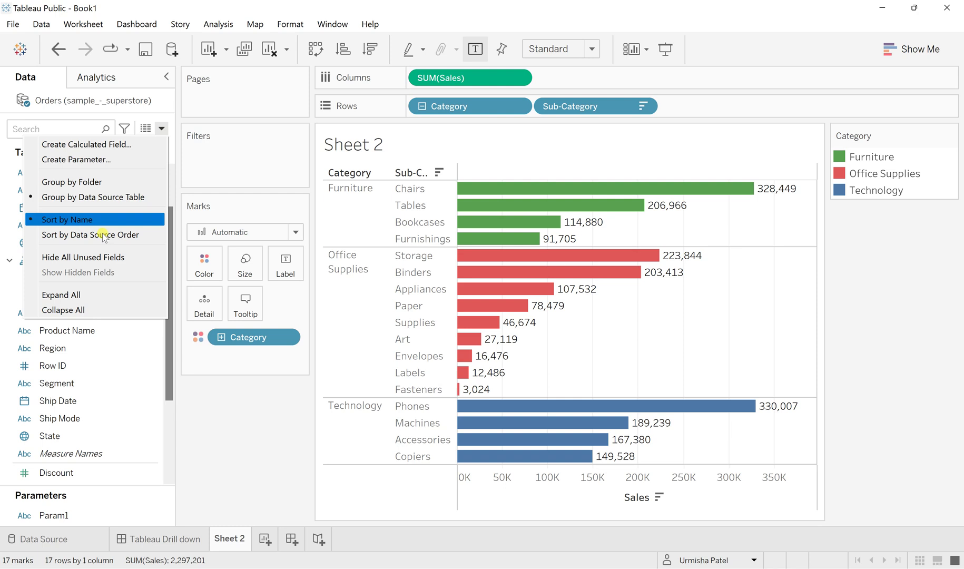
Step: Create a String parameter named Empty
{"action": "left_click", "coordinate": [82, 159]}
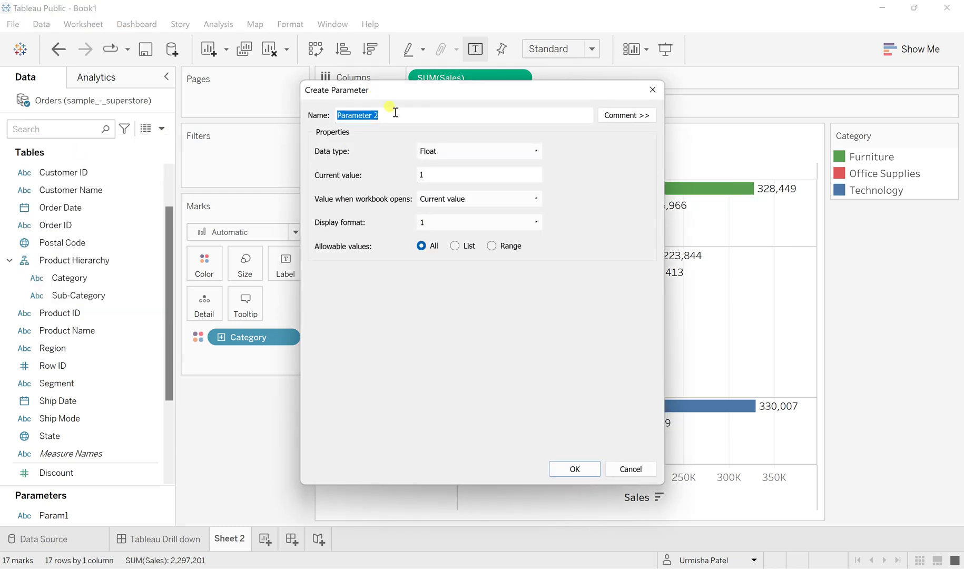
{"action": "key", "text": "BackSpace"}
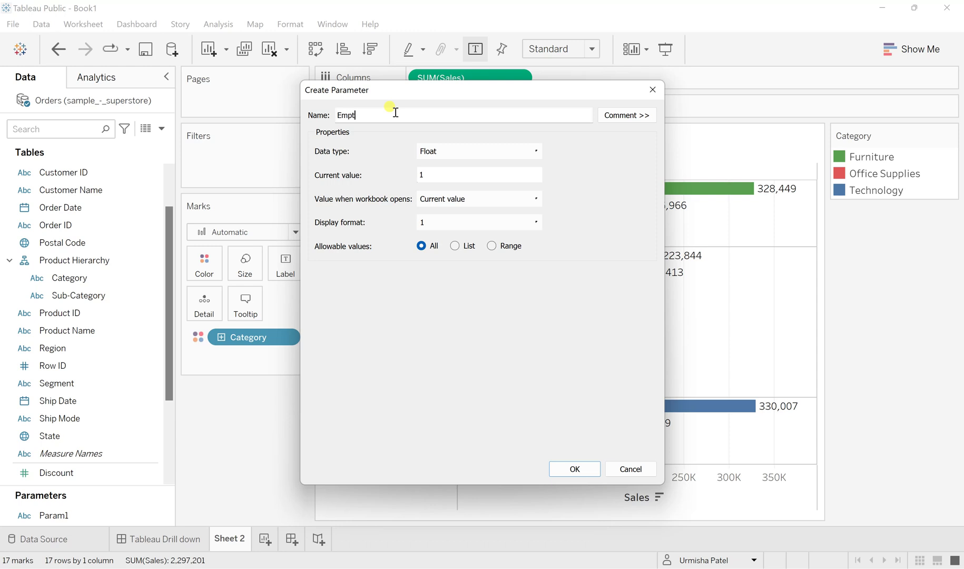
{"action": "left_click", "coordinate": [459, 153]}
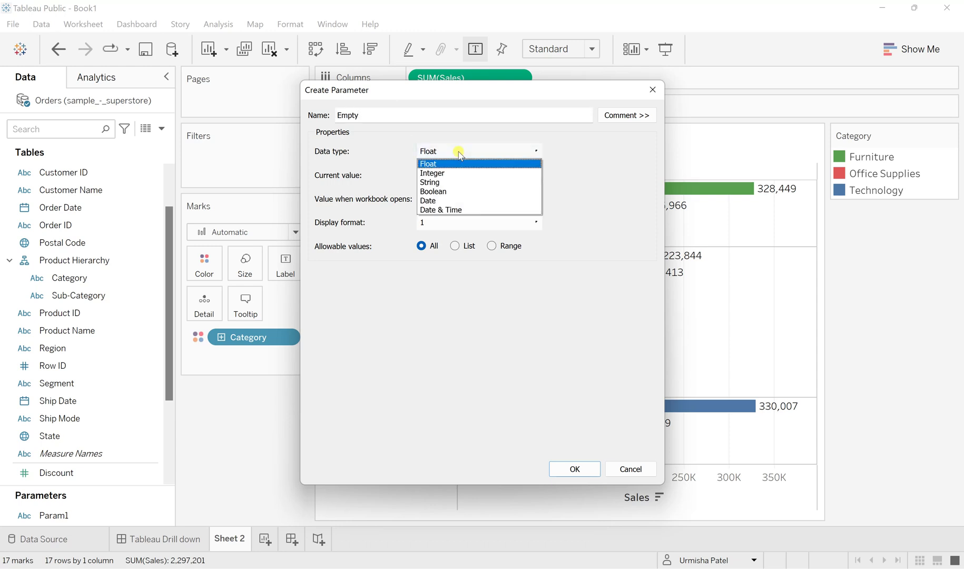
{"action": "left_click", "coordinate": [450, 180]}
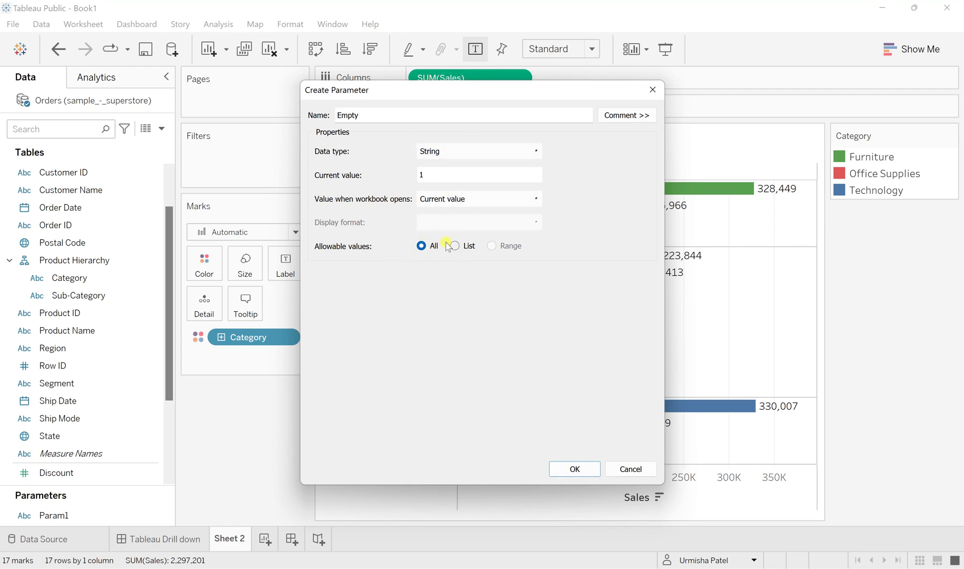
{"action": "left_click", "coordinate": [573, 469]}
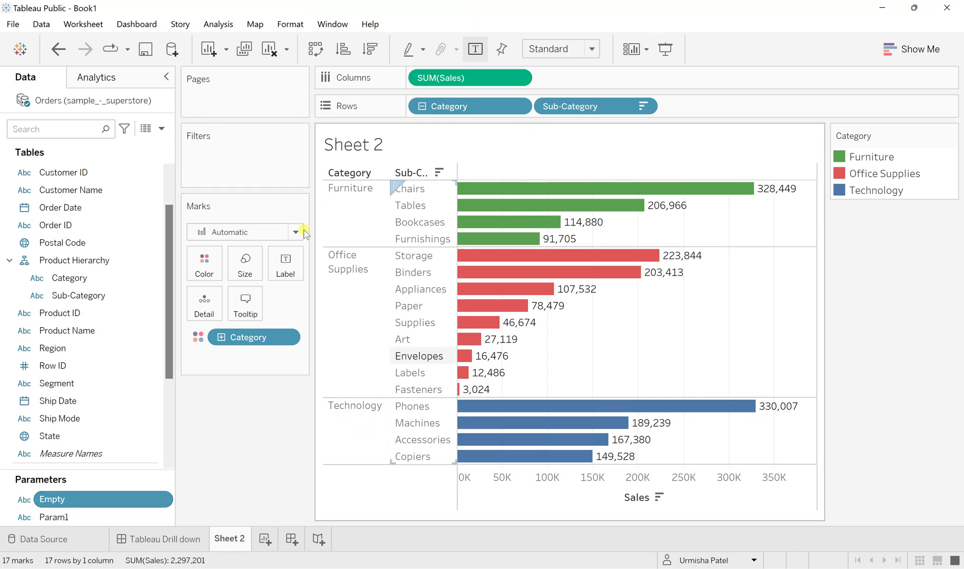
Step: Start a new calculated field named Drill Down
{"action": "left_click", "coordinate": [161, 129]}
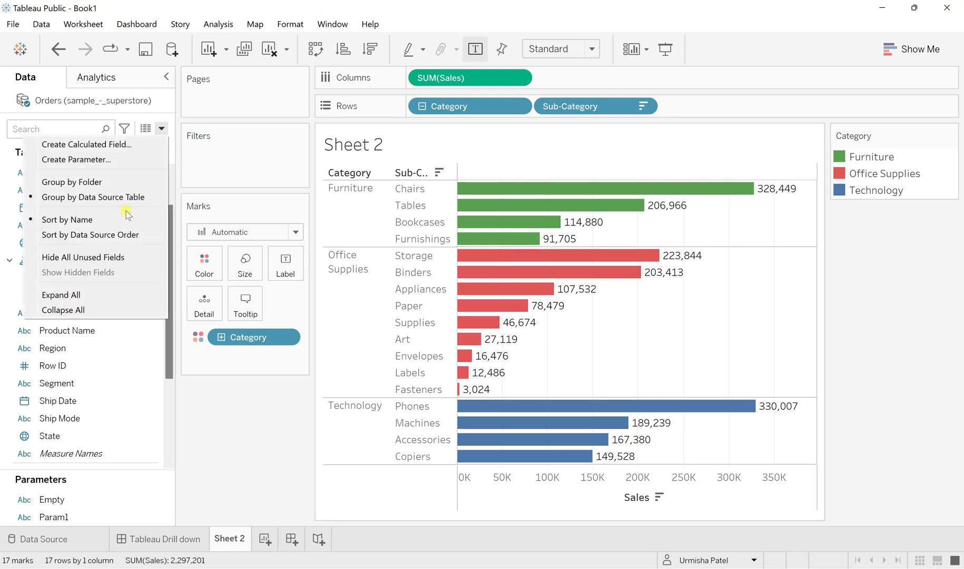
{"action": "left_click", "coordinate": [102, 146]}
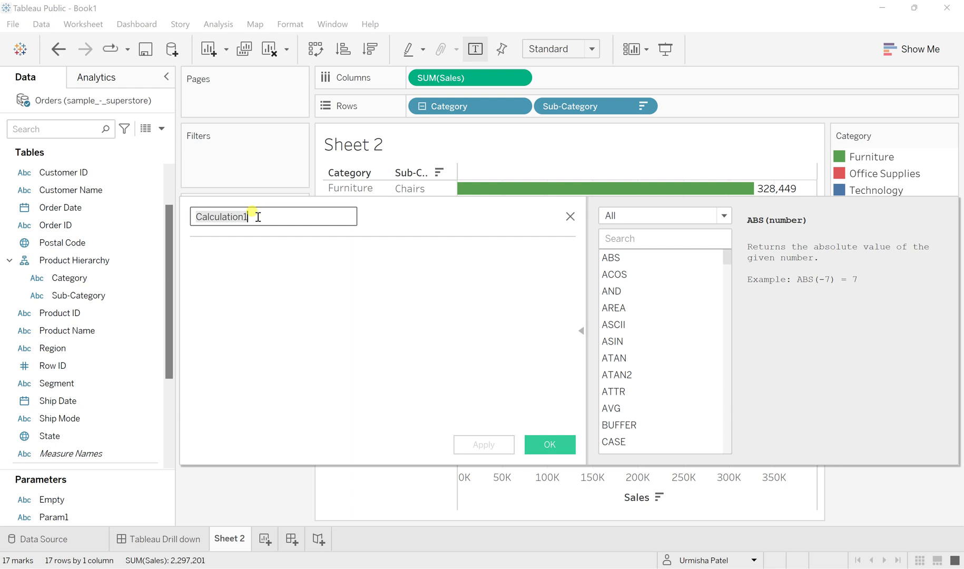
{"action": "key", "text": "BackSpace"}
{"action": "type", "text": "Drill "}
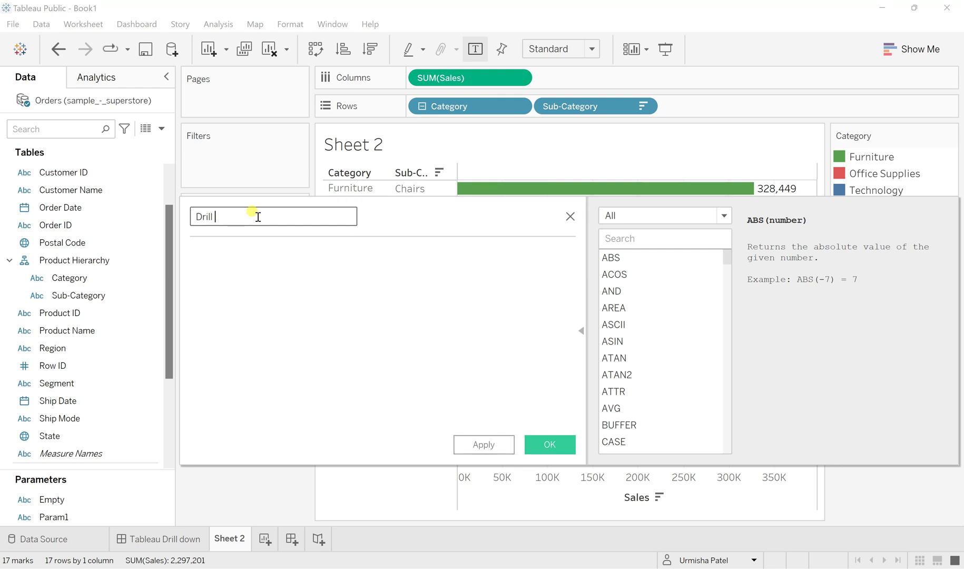
{"action": "type", "text": "Down"}
Step: Enter the formula's first line: IF [Empty]=[Category] THEN [Sub-Category]
{"action": "left_click", "coordinate": [220, 283]}
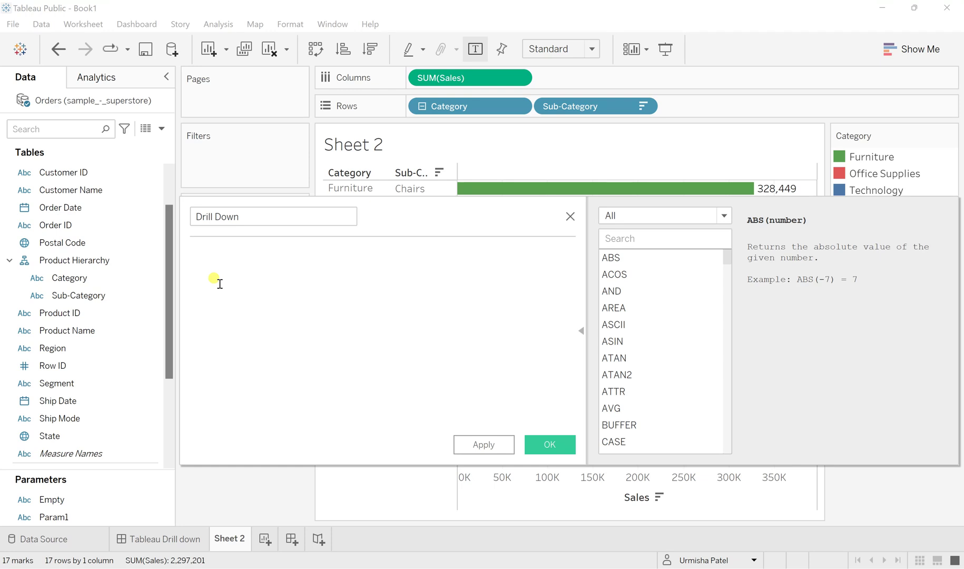
{"action": "type", "text": "If empty"}
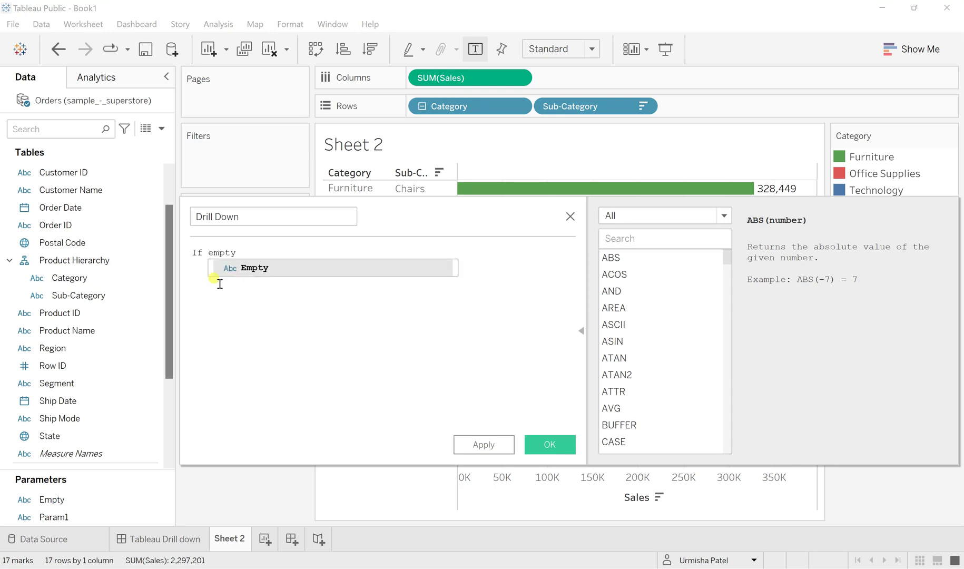
{"action": "key", "text": "Return"}
{"action": "type", "text": "=cate"}
{"action": "key", "text": "Return"}
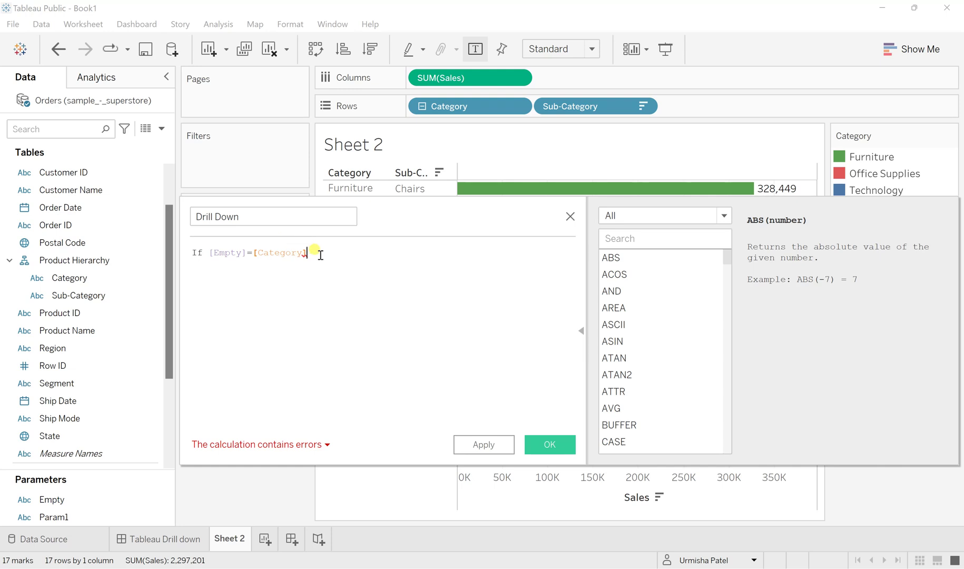
{"action": "type", "text": "then "}
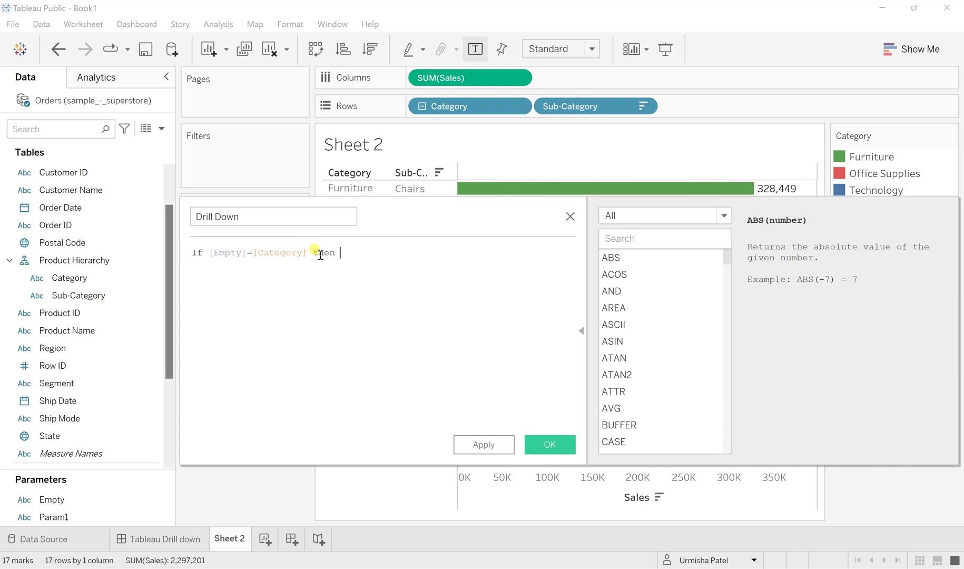
{"action": "type", "text": "Sub"}
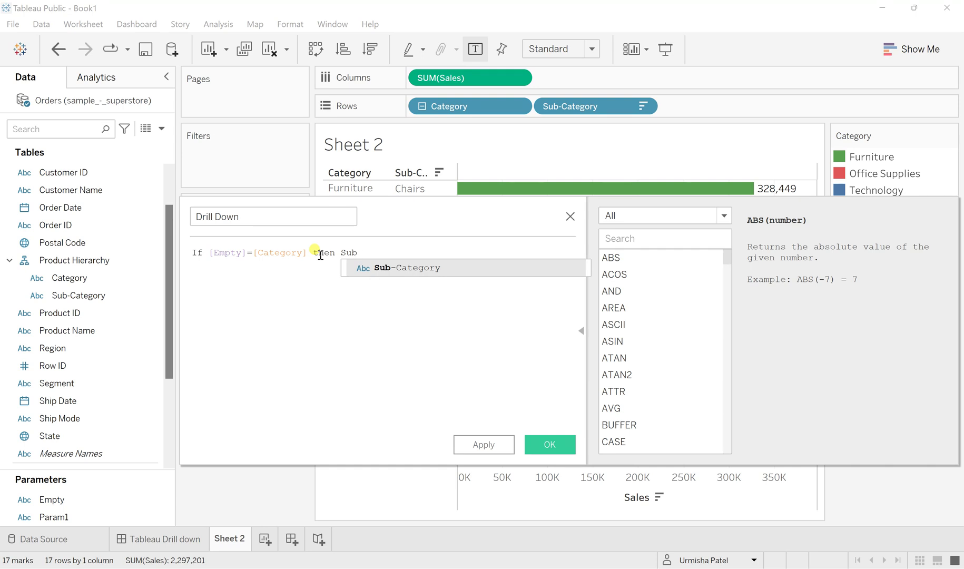
{"action": "key", "text": "Return"}
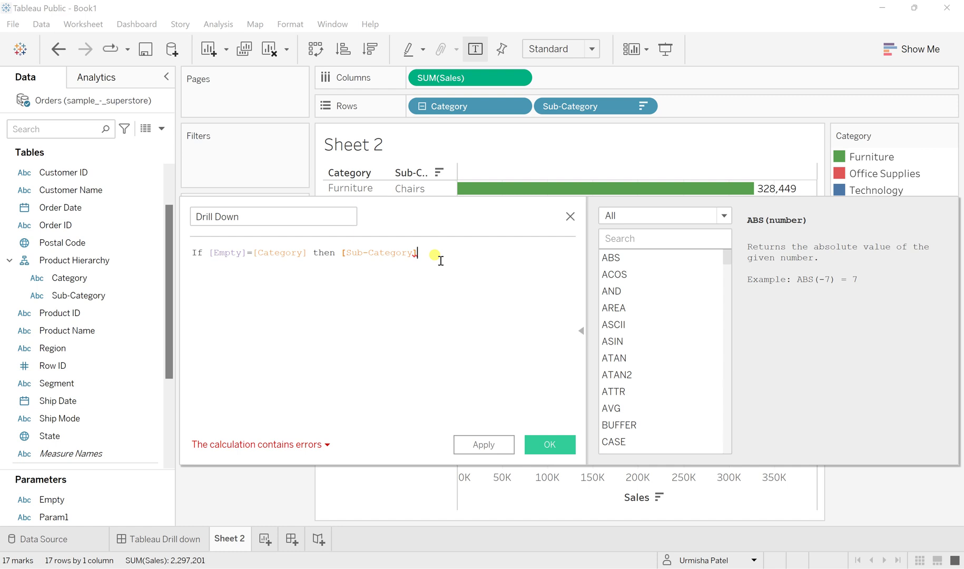
Step: Finish the formula with ELSE [Category] END and save the Drill Down field
{"action": "key", "text": "Return"}
{"action": "type", "text": "else [Cate"}
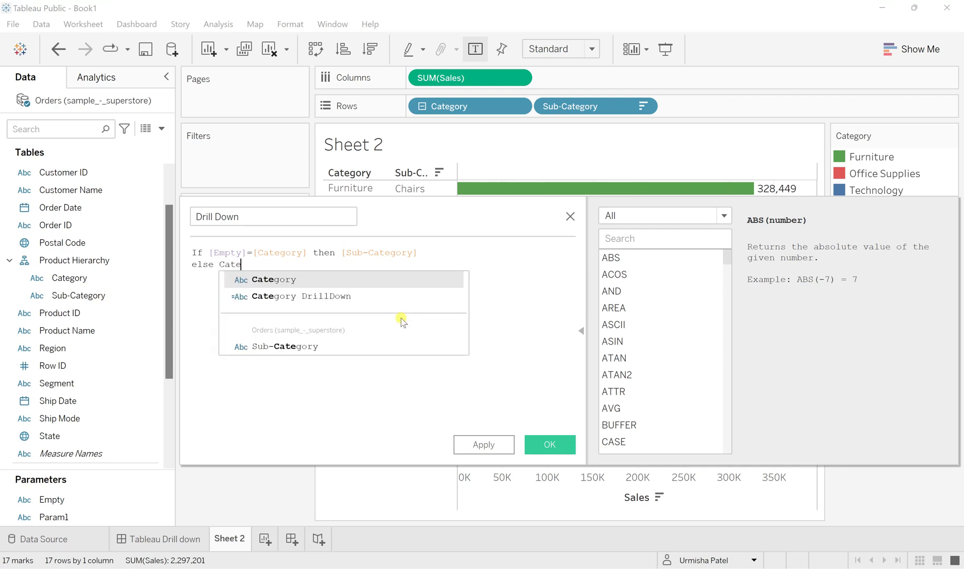
{"action": "key", "text": "Return"}
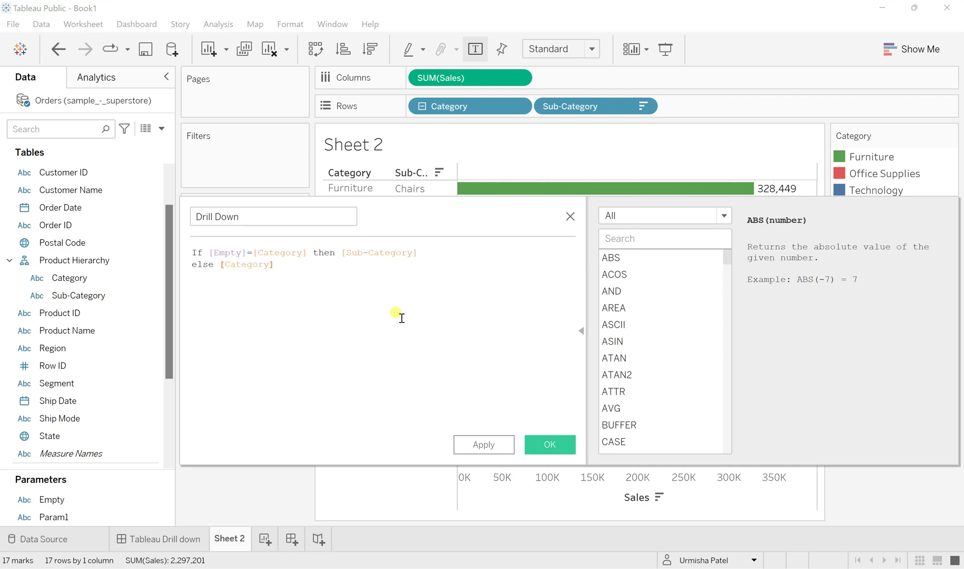
{"action": "key", "text": "Return"}
{"action": "type", "text": "end"}
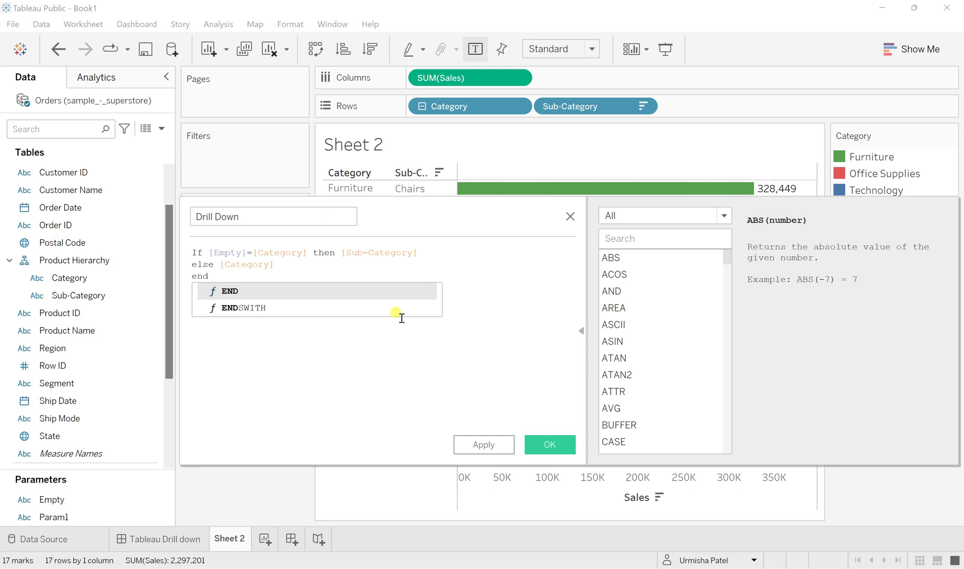
{"action": "key", "text": "Escape"}
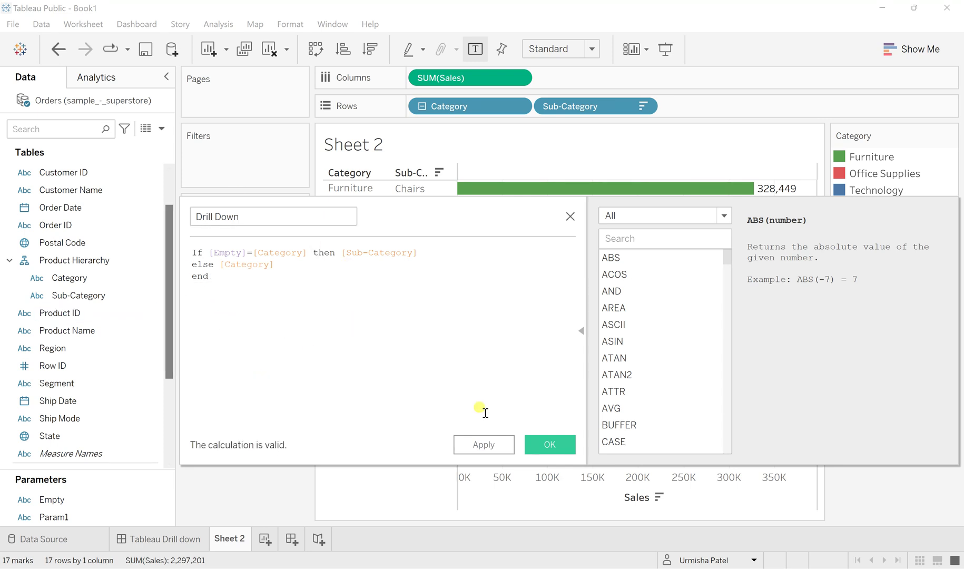
{"action": "left_click", "coordinate": [481, 445]}
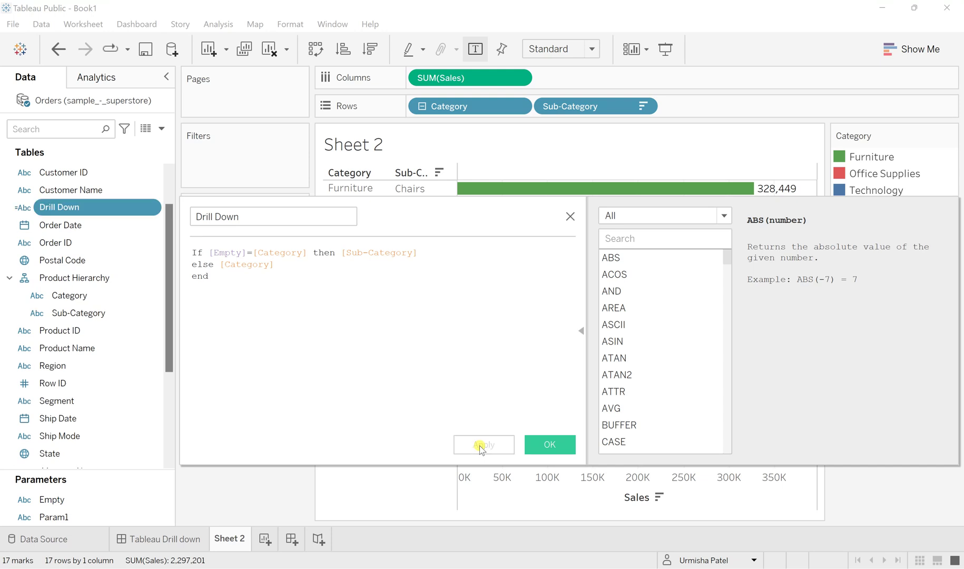
Step: Place Drill Down on Rows between Category and Sub-Category, then select and clear Furniture
{"action": "left_click", "coordinate": [549, 444]}
{"action": "left_click_drag", "start_coordinate": [60, 213], "coordinate": [536, 106]}
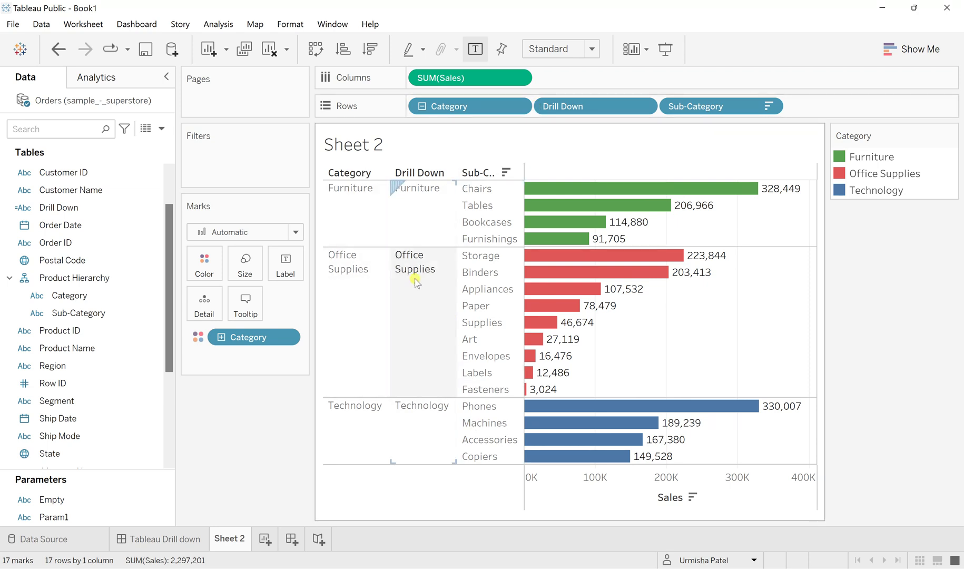
{"action": "left_click", "coordinate": [356, 205]}
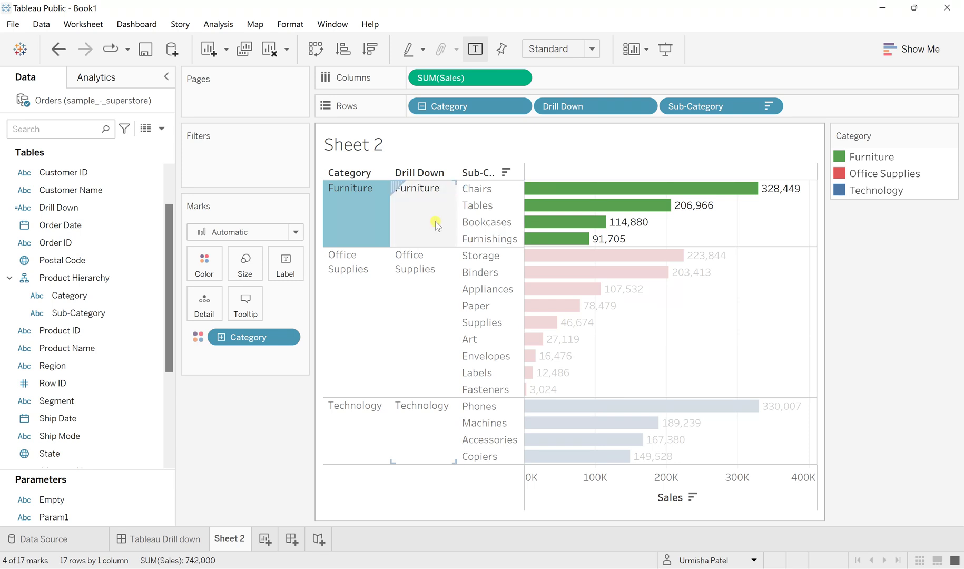
{"action": "left_click", "coordinate": [365, 214]}
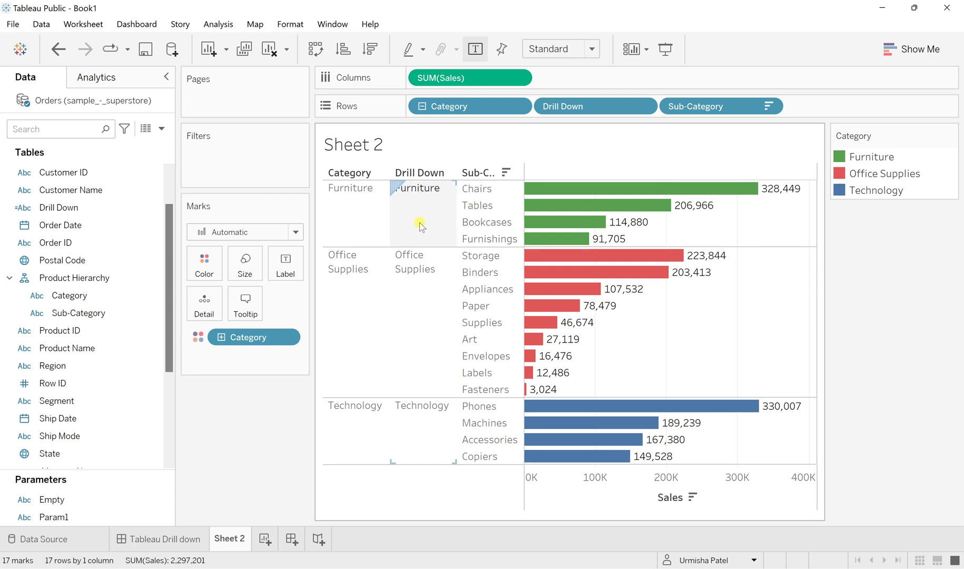
Step: Add a Change Parameter action on the sheet named Drill down Param1
{"action": "left_click", "coordinate": [82, 27]}
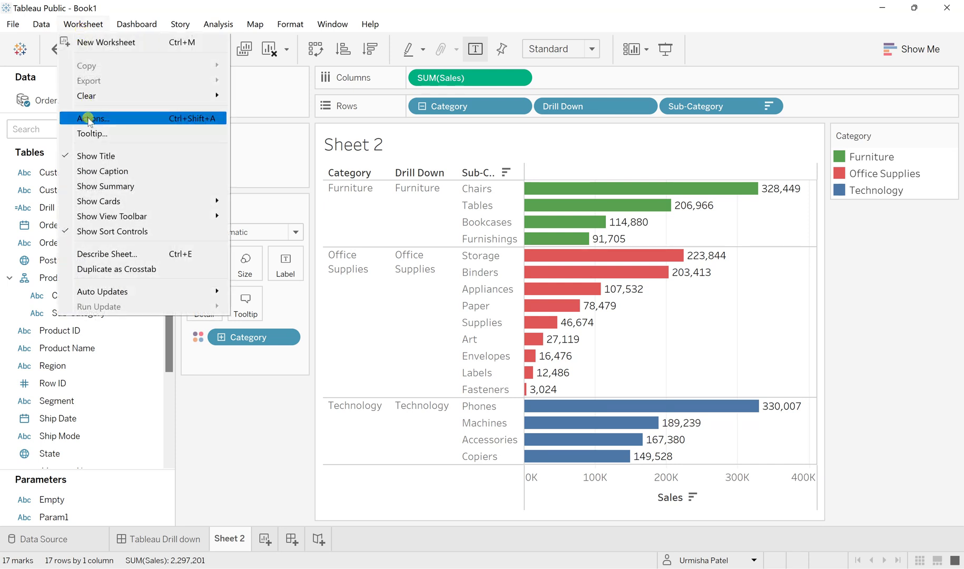
{"action": "left_click", "coordinate": [90, 120]}
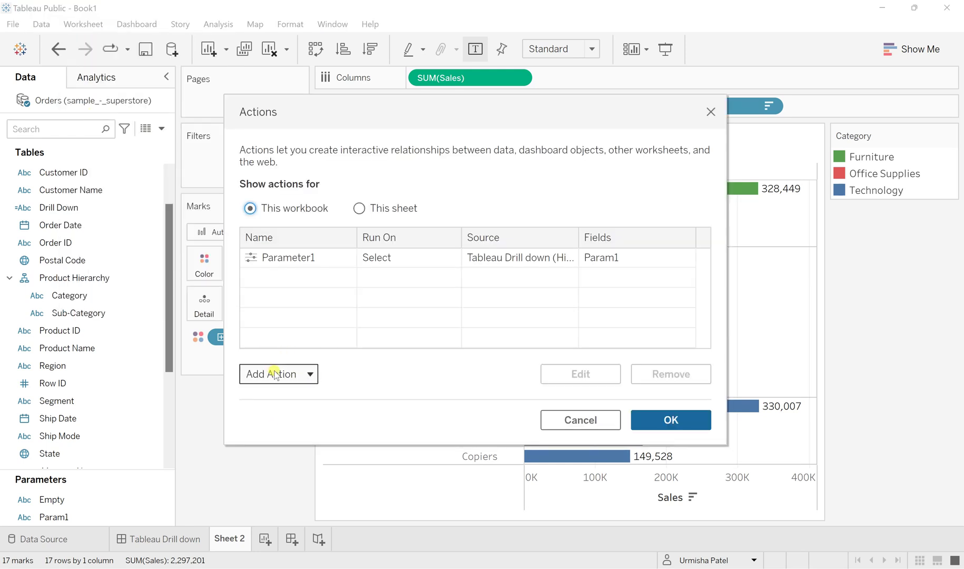
{"action": "left_click", "coordinate": [274, 374]}
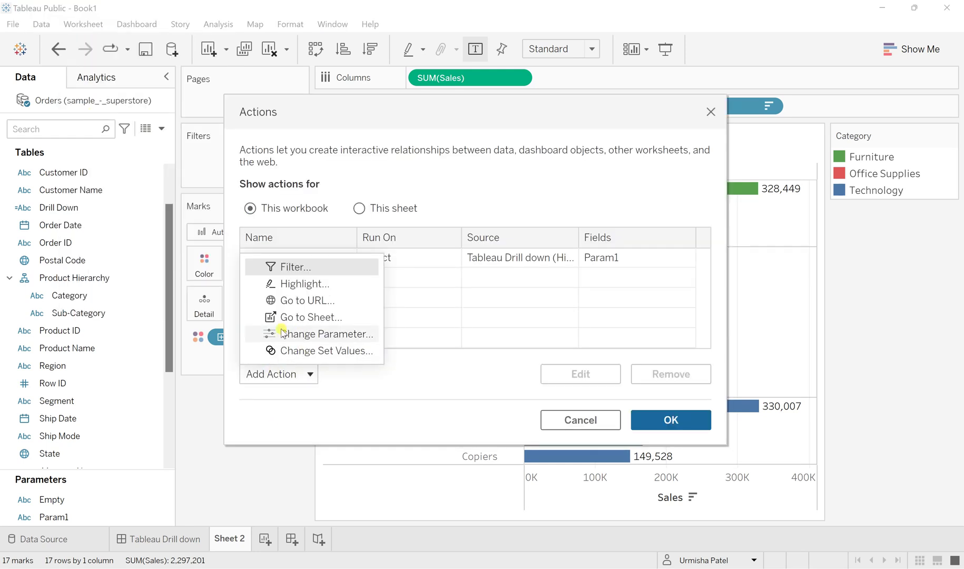
{"action": "left_click", "coordinate": [321, 335]}
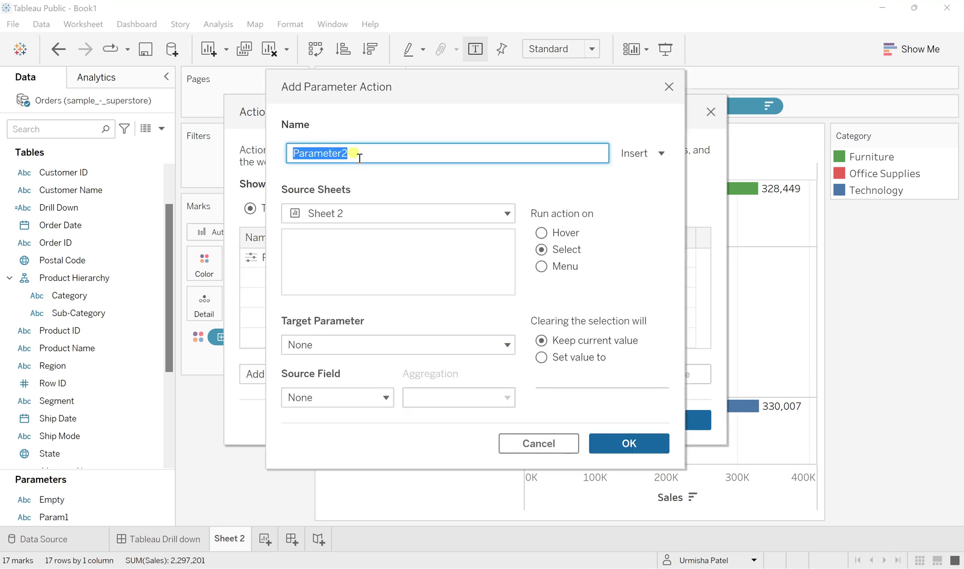
{"action": "key", "text": "BackSpace"}
{"action": "type", "text": "Drill "}
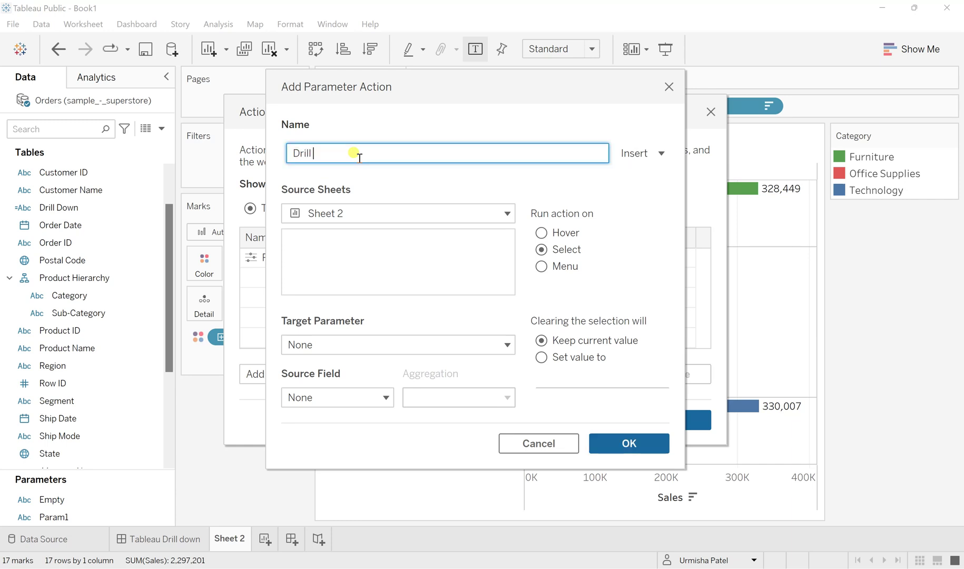
{"action": "type", "text": "down Param1"}
Step: Set source sheet Sheet 2, target parameter Empty, source field Drill Down, and save the action
{"action": "left_click", "coordinate": [366, 215]}
{"action": "left_click", "coordinate": [366, 215]}
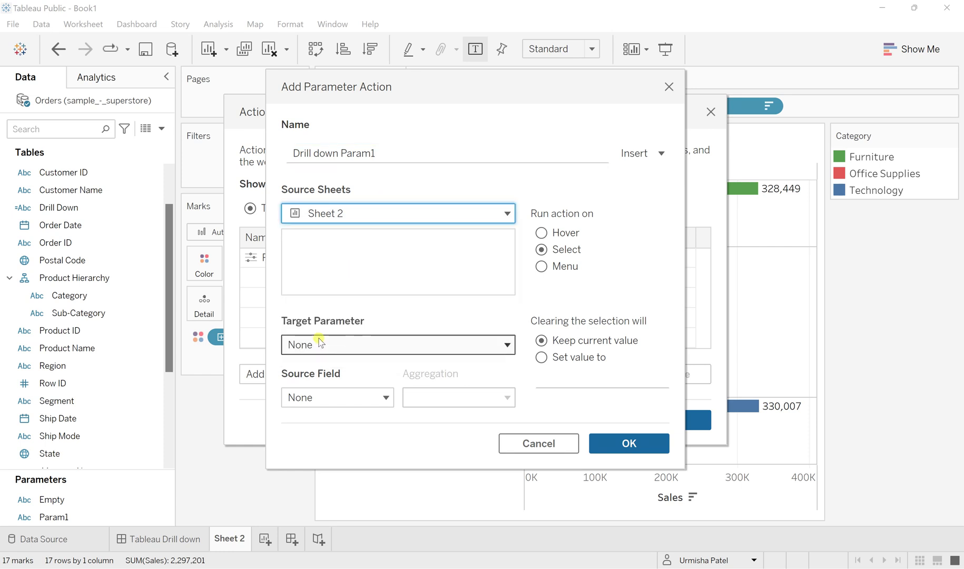
{"action": "left_click", "coordinate": [342, 346]}
{"action": "left_click", "coordinate": [337, 388]}
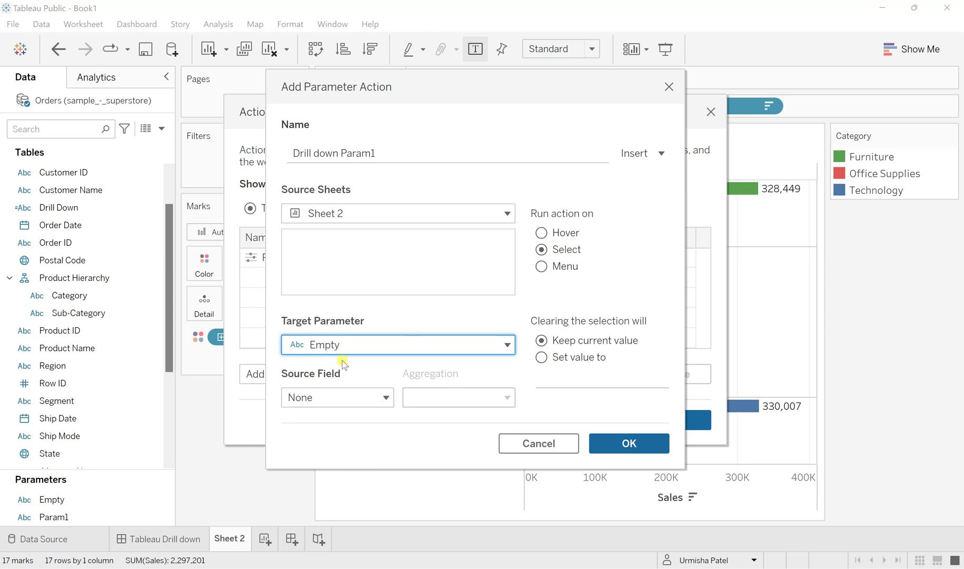
{"action": "left_click", "coordinate": [337, 400]}
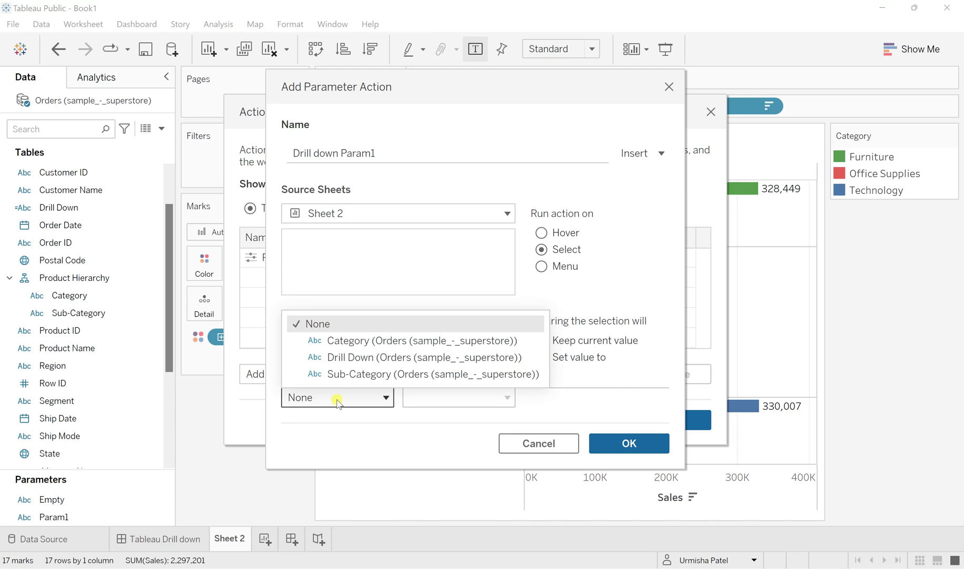
{"action": "left_click", "coordinate": [345, 358]}
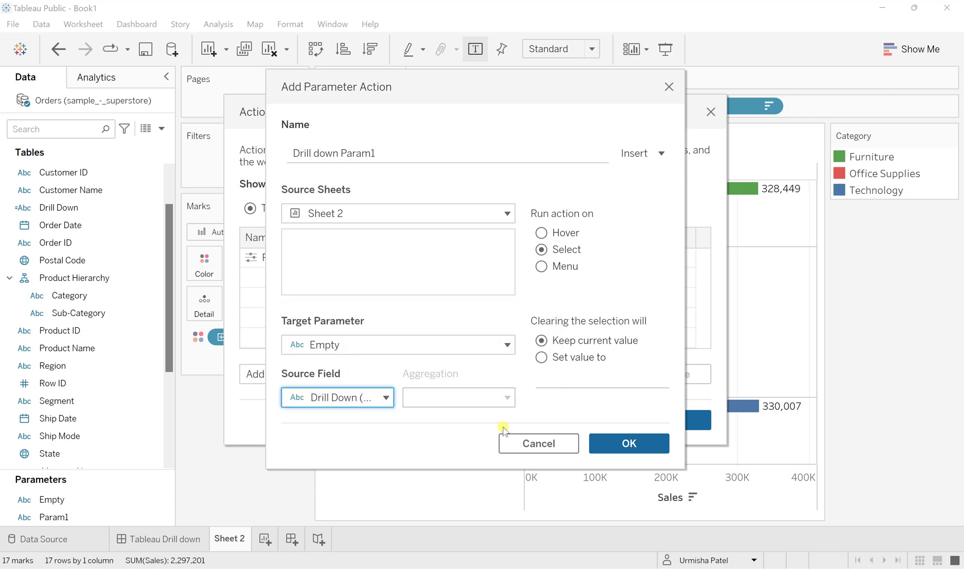
{"action": "left_click", "coordinate": [641, 447]}
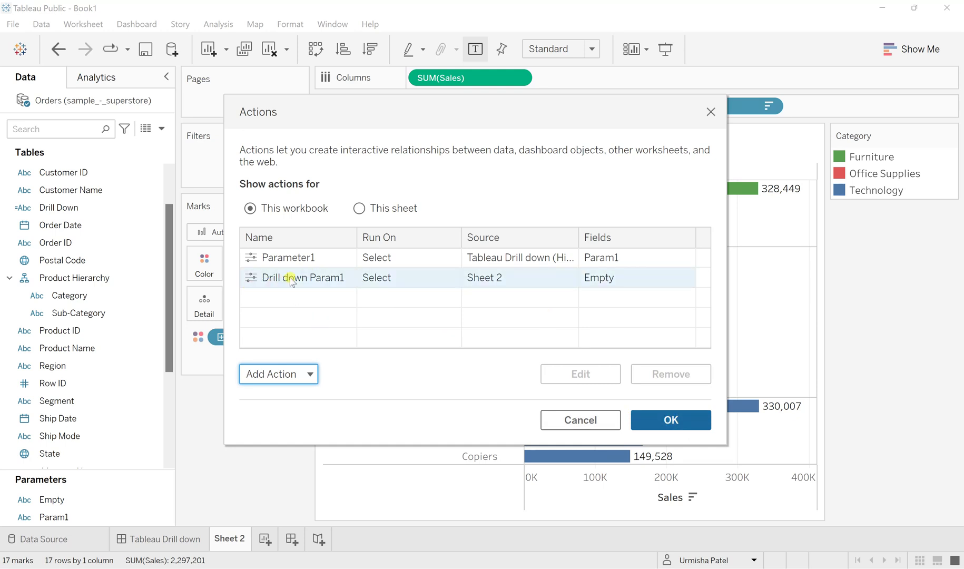
Step: Close Actions and click Furniture repeatedly to expand and collapse its sub-categories
{"action": "left_click", "coordinate": [664, 419]}
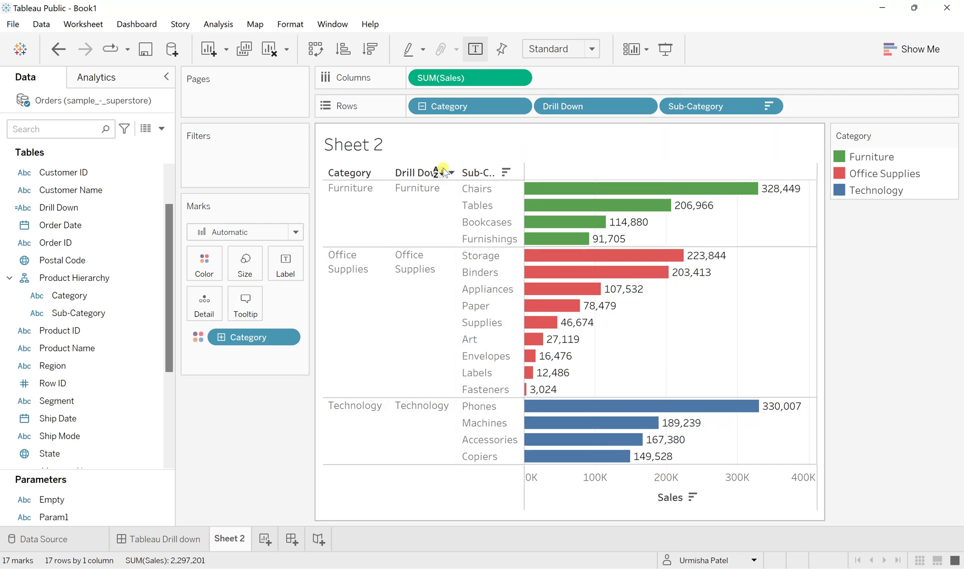
{"action": "left_click", "coordinate": [417, 193]}
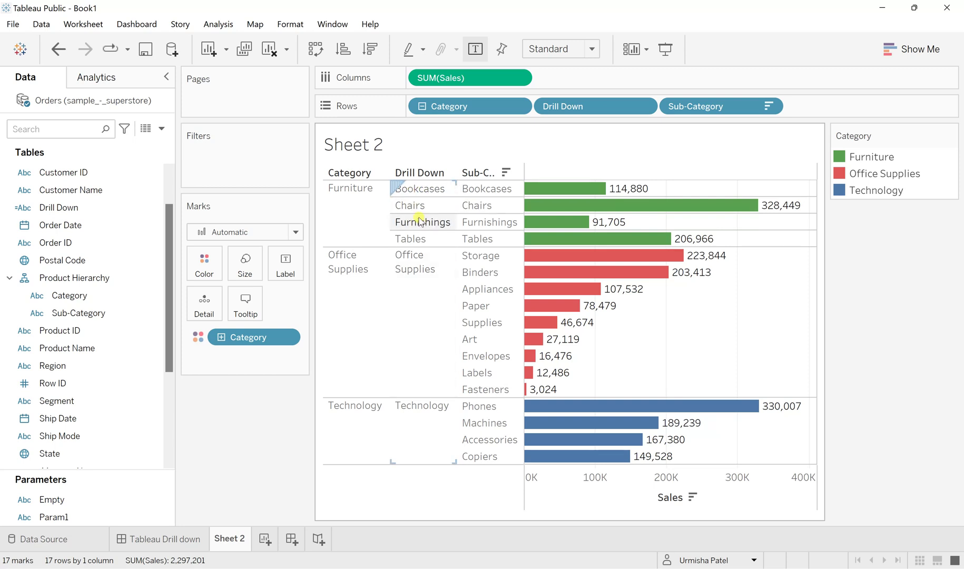
{"action": "left_click", "coordinate": [411, 192]}
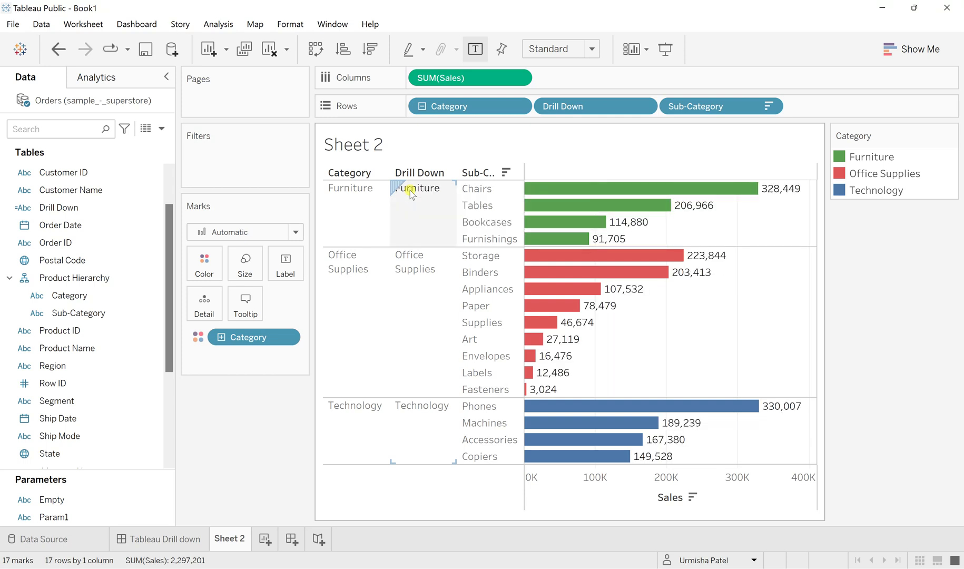
{"action": "left_click", "coordinate": [411, 192]}
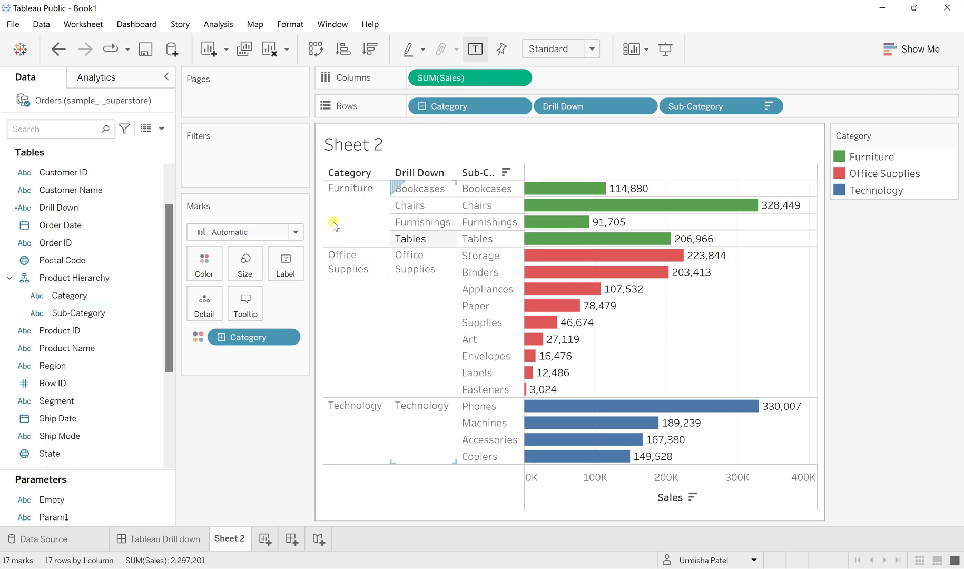
{"action": "left_click", "coordinate": [421, 190]}
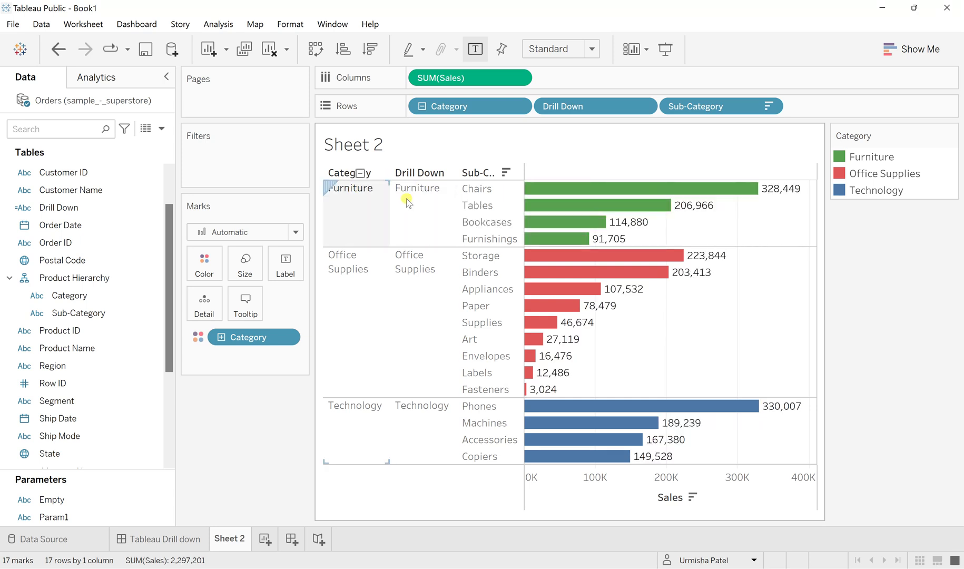
{"action": "left_click", "coordinate": [410, 196]}
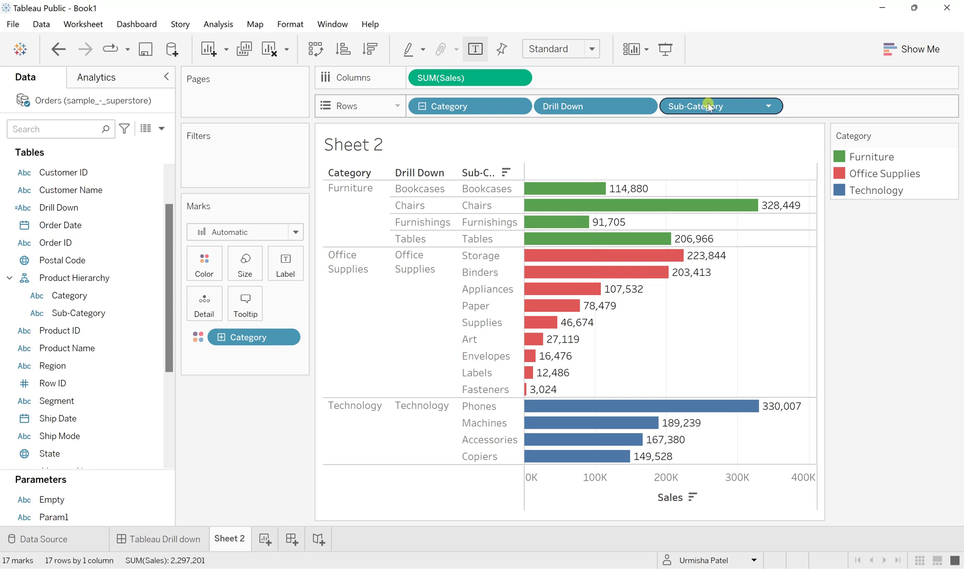
Step: Remove Sub-Category from Rows, collapse Furniture, and hide the Category header, leaving three Drill Down bars
{"action": "left_click_drag", "start_coordinate": [708, 101], "coordinate": [48, 285]}
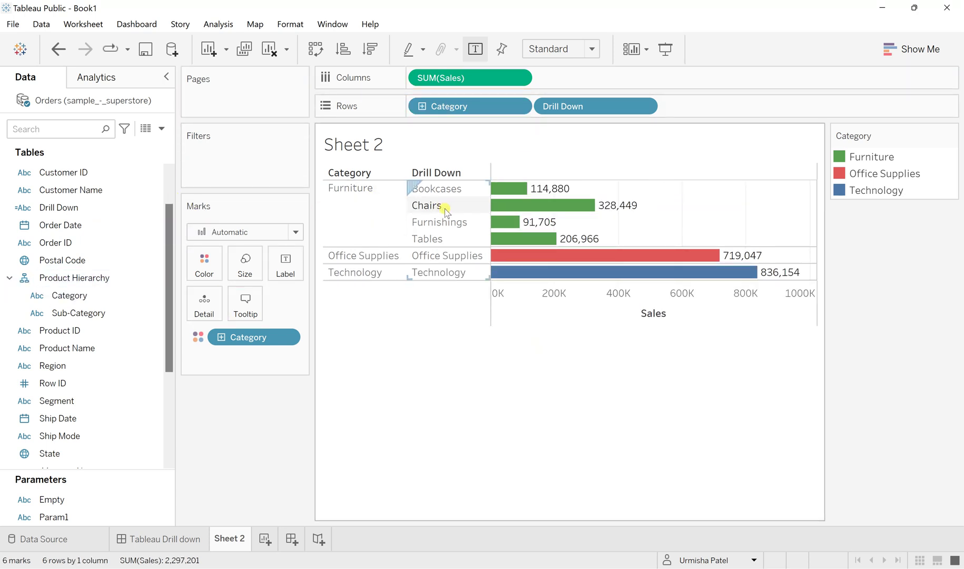
{"action": "left_click", "coordinate": [410, 186]}
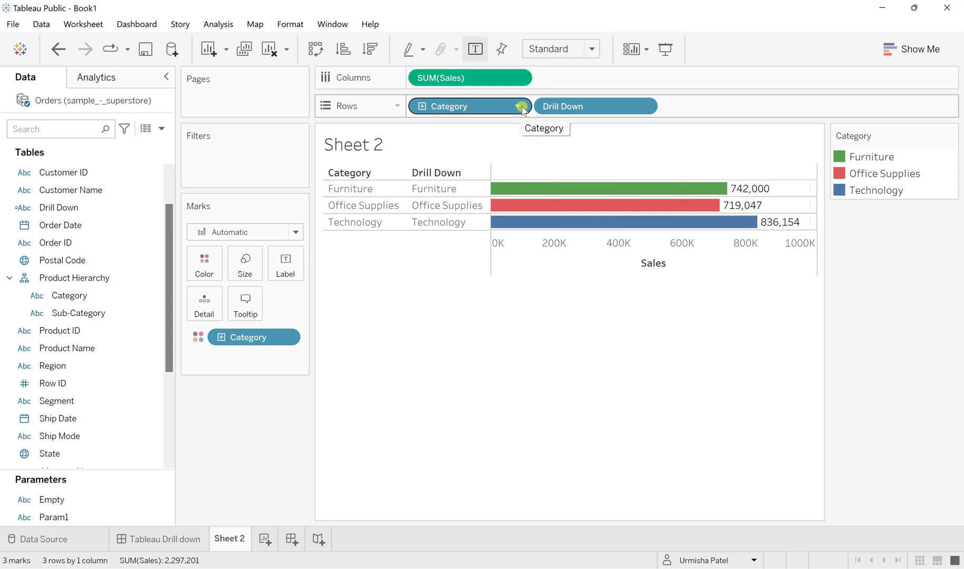
{"action": "left_click", "coordinate": [517, 106]}
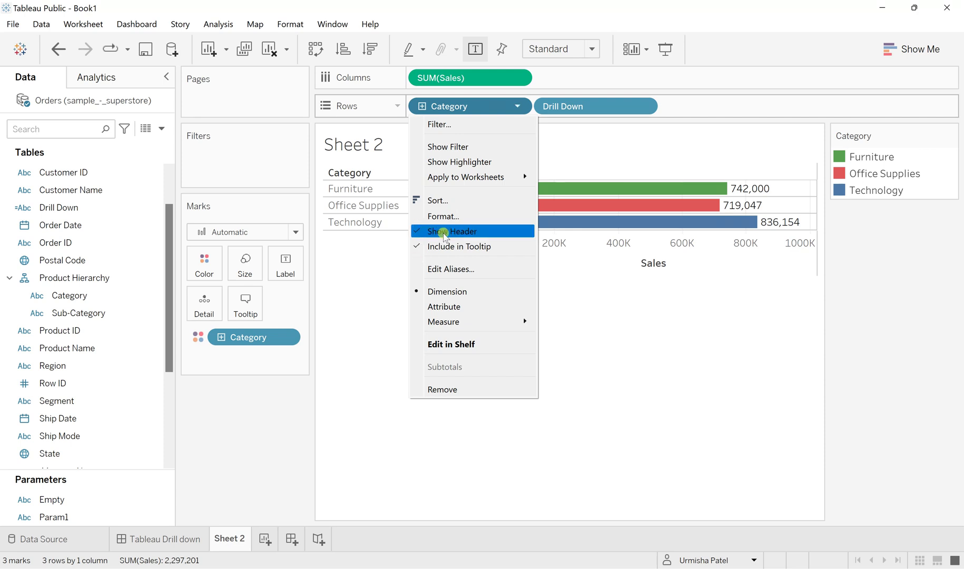
{"action": "left_click", "coordinate": [445, 233]}
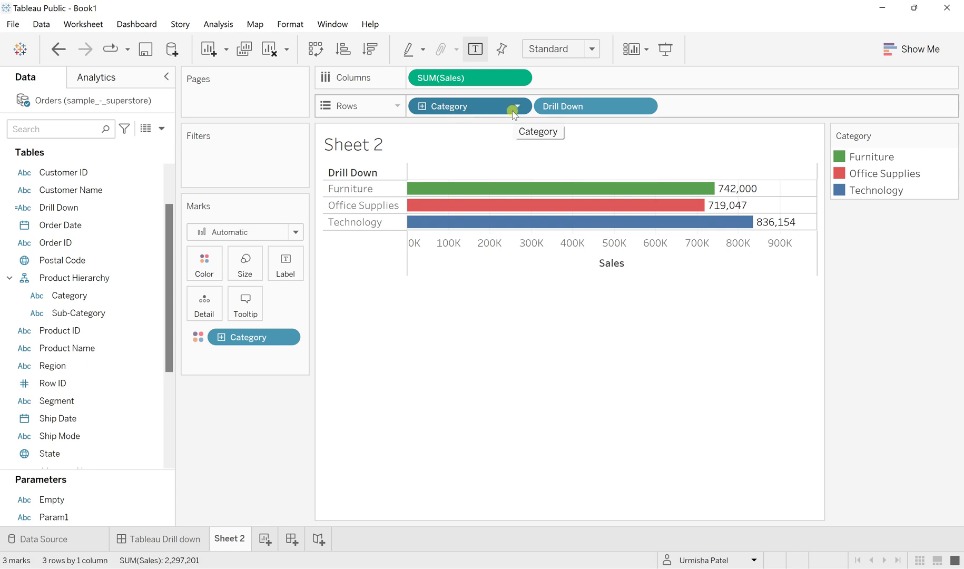
{"action": "left_click", "coordinate": [353, 206]}
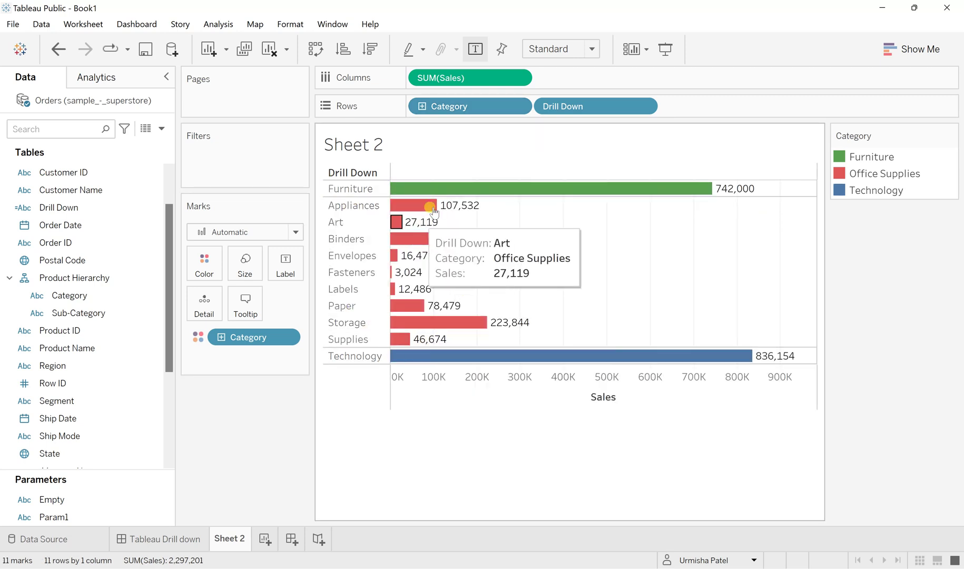
{"action": "mouse_move", "coordinate": [429, 238]}
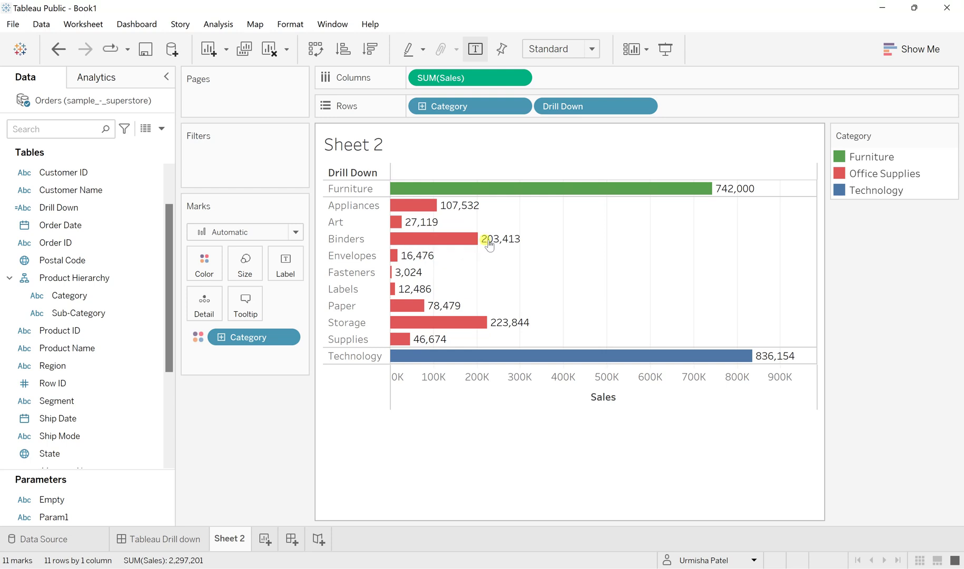
{"action": "left_click", "coordinate": [337, 206]}
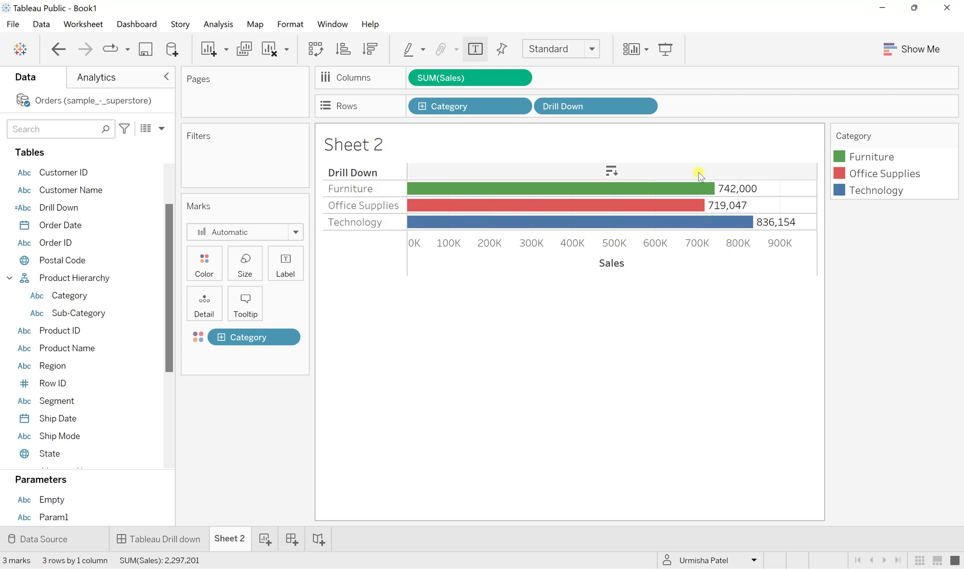
{"action": "mouse_move", "coordinate": [739, 191]}
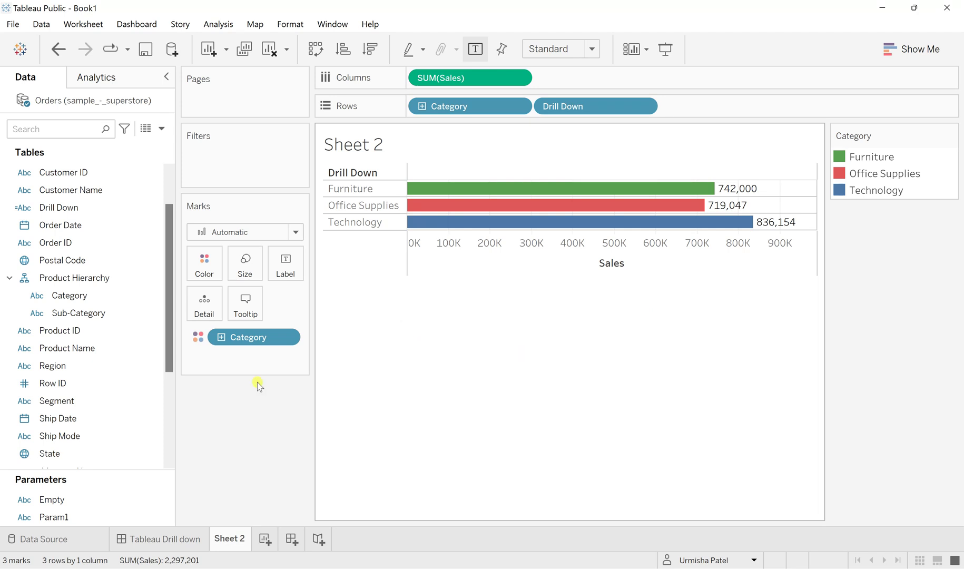
{"action": "left_click", "coordinate": [33, 499]}
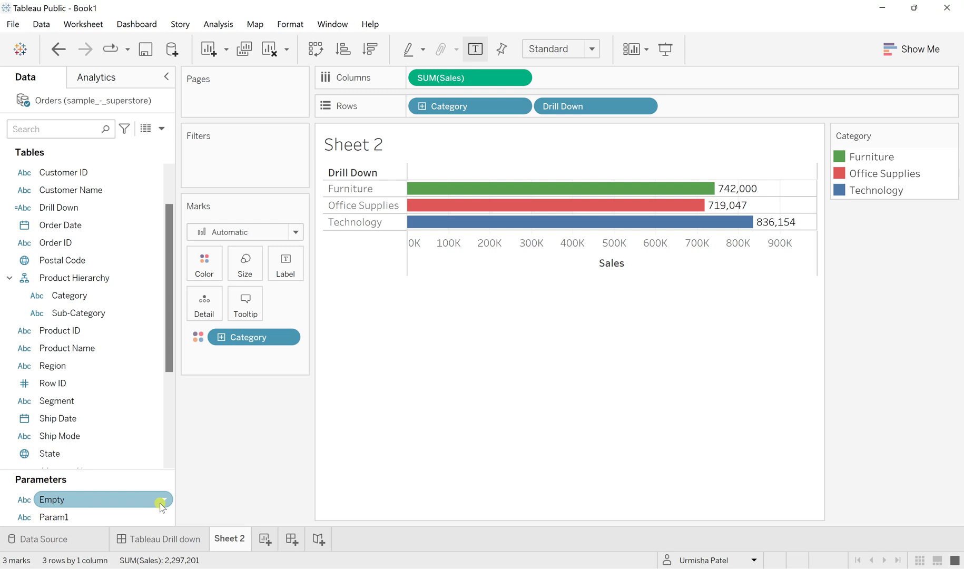